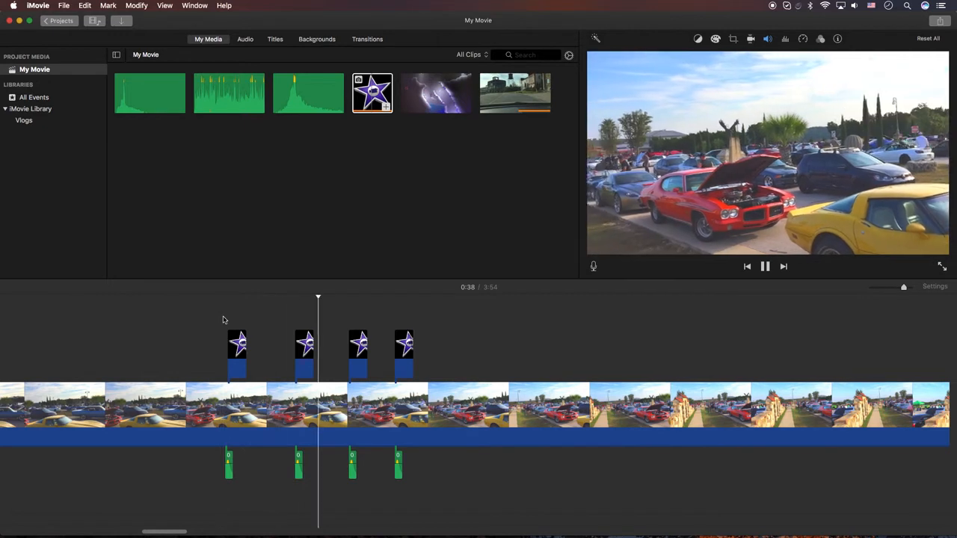
pyautogui.press('space')
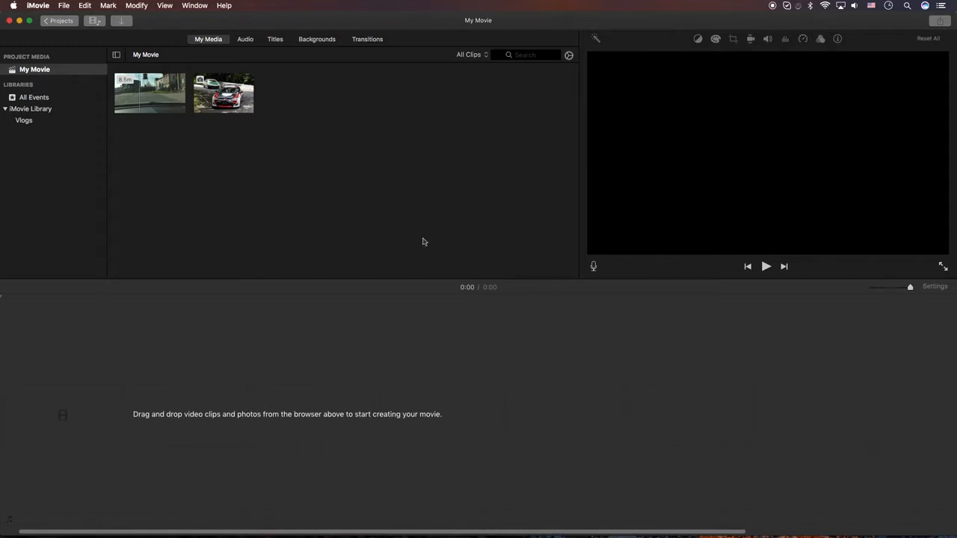
# Step: Add the selected part of the driving video to the empty timeline as the main clip
pyautogui.click(152, 98)
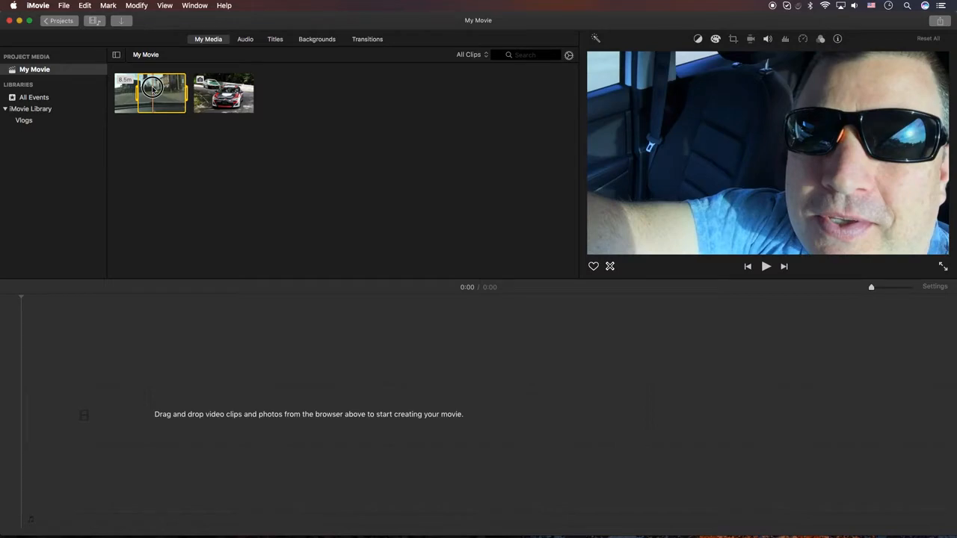
pyautogui.moveTo(152, 98); pyautogui.dragTo(61, 422)
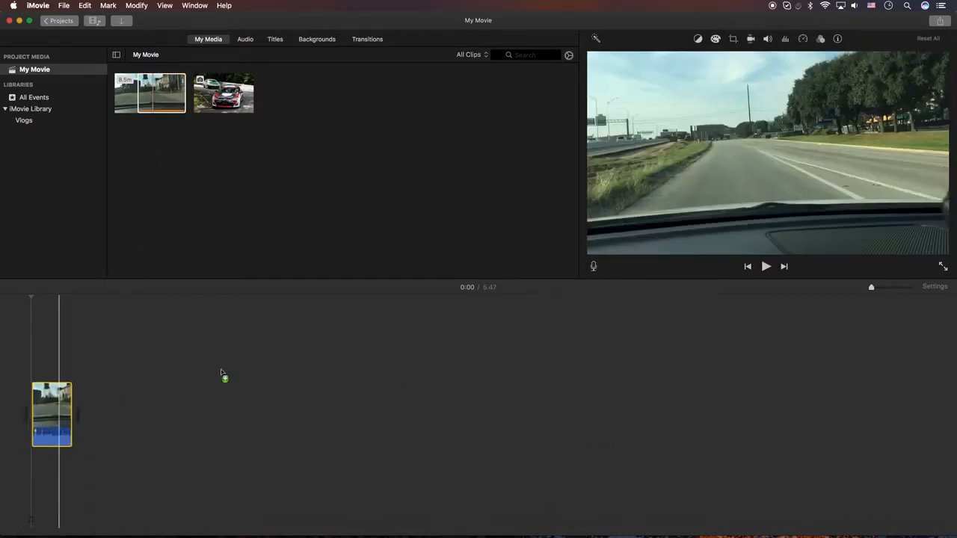
pyautogui.moveTo(871, 289); pyautogui.dragTo(884, 287)
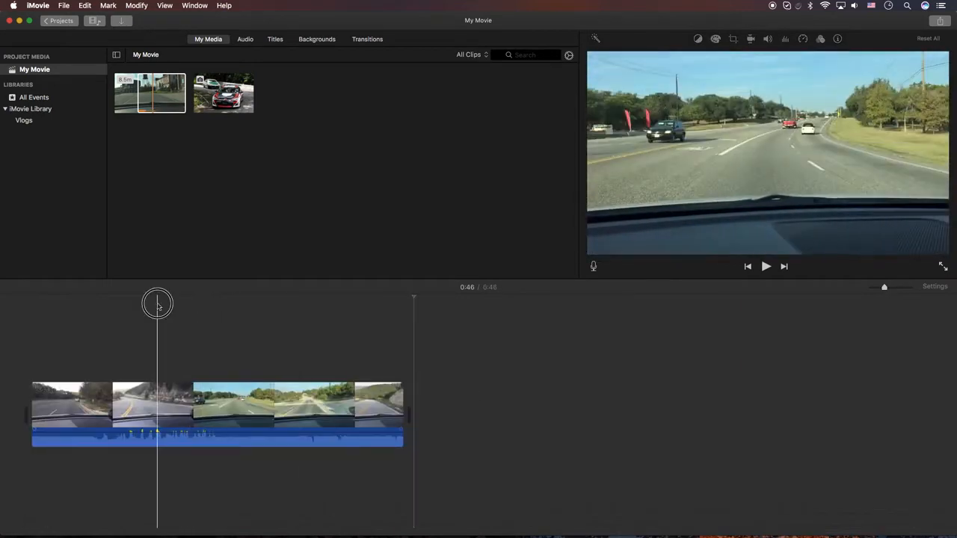
pyautogui.click(158, 305)
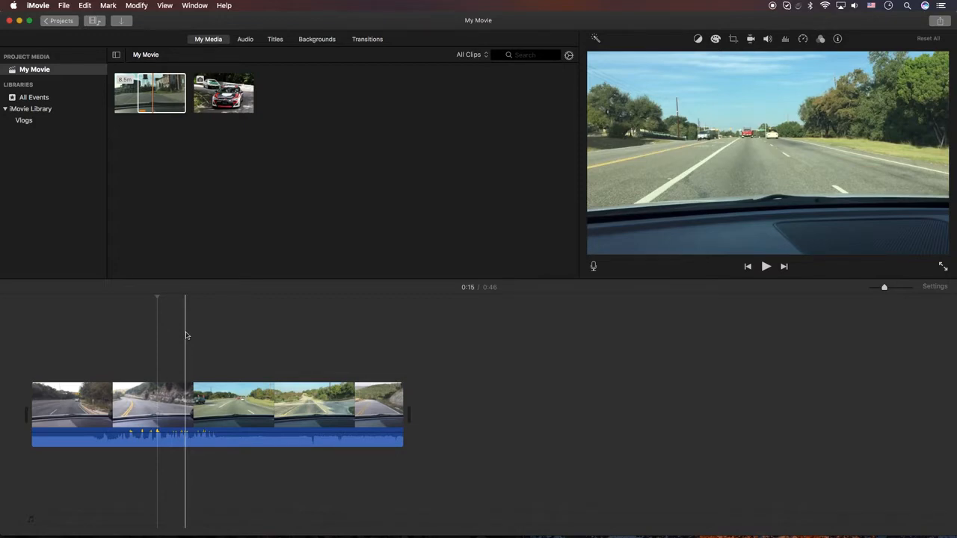
# Step: Overlay the race car photo on the driving clip as Picture in Picture, enlarged and moved to the upper-left part of the frame
pyautogui.moveTo(225, 93); pyautogui.dragTo(127, 341)
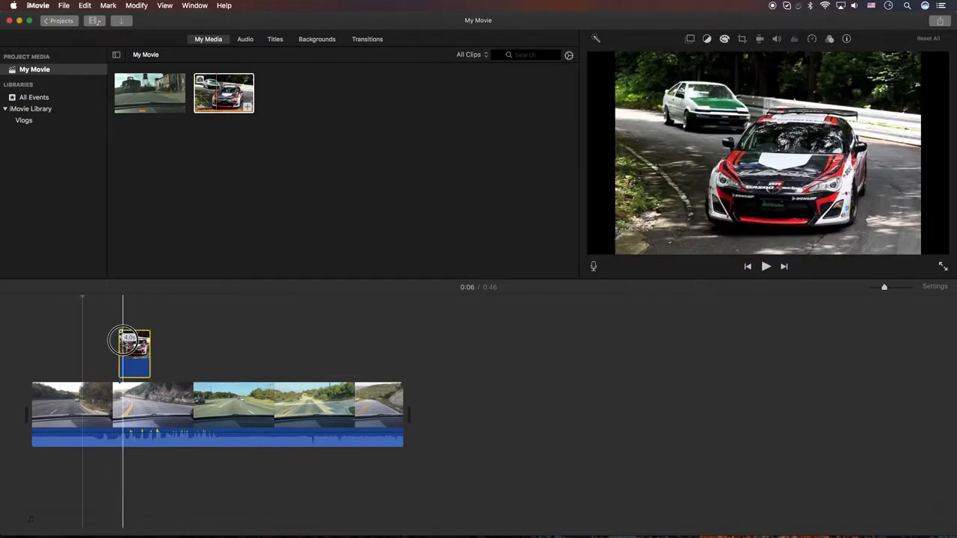
pyautogui.click(692, 39)
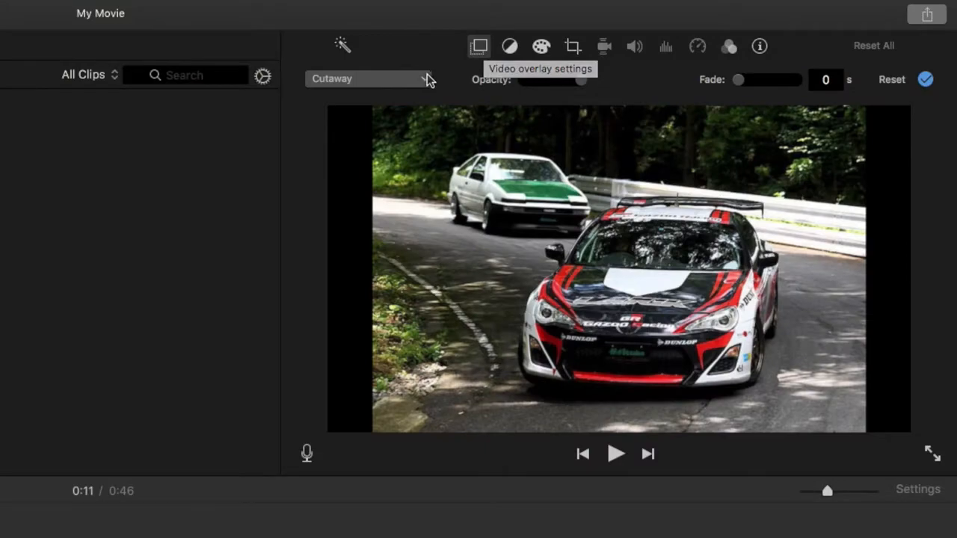
pyautogui.click(663, 58)
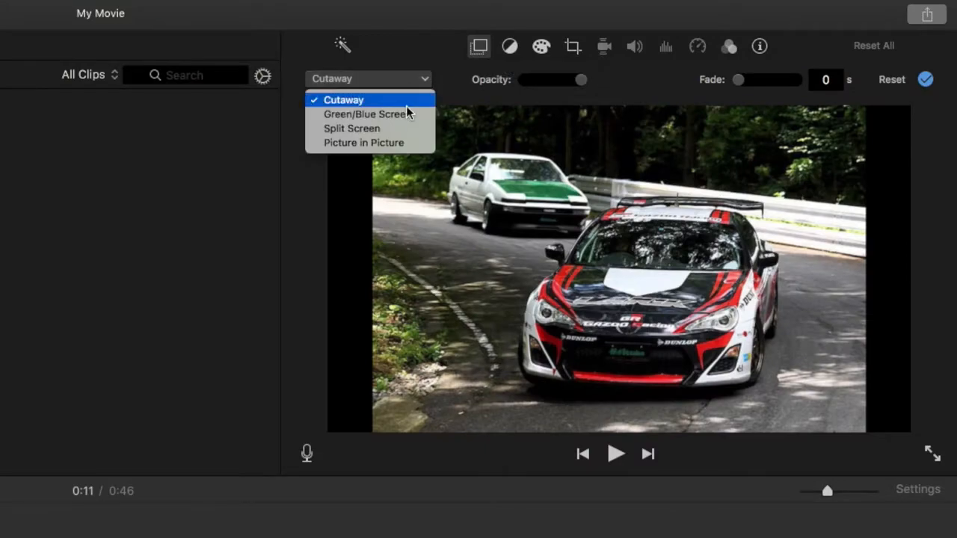
pyautogui.click(381, 143)
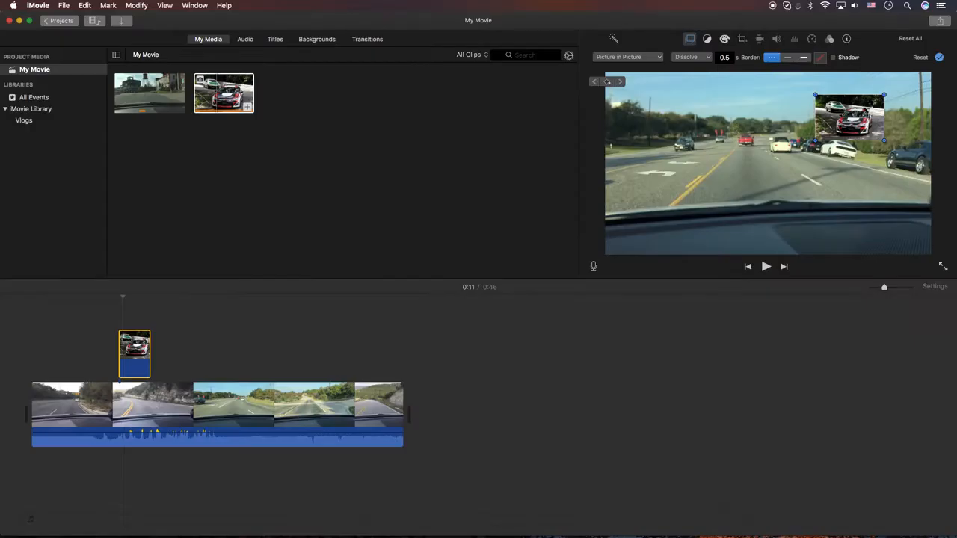
pyautogui.moveTo(873, 123); pyautogui.dragTo(736, 154)
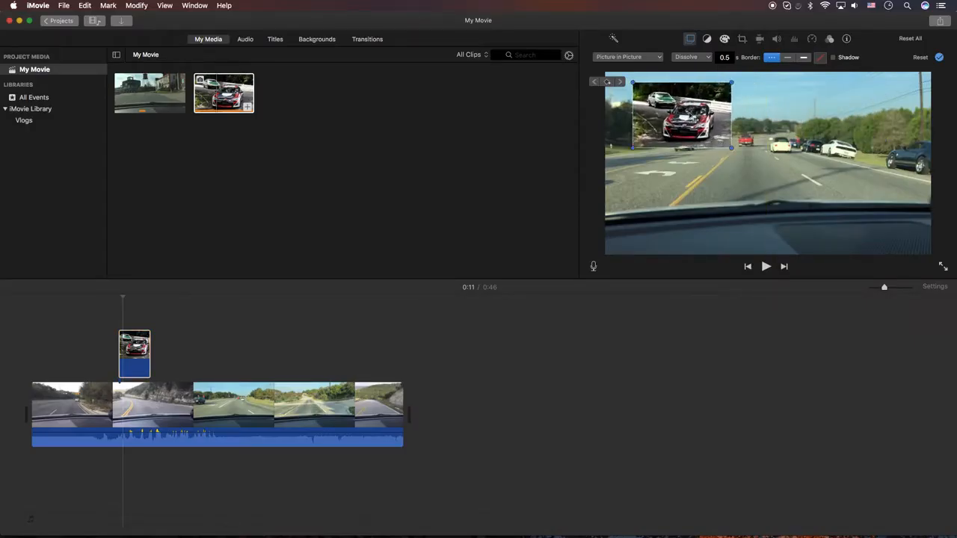
# Step: Give the picture-in-picture photo a thin yellow border and nudge it slightly closer to the frame's upper-left corner
pyautogui.click(805, 60)
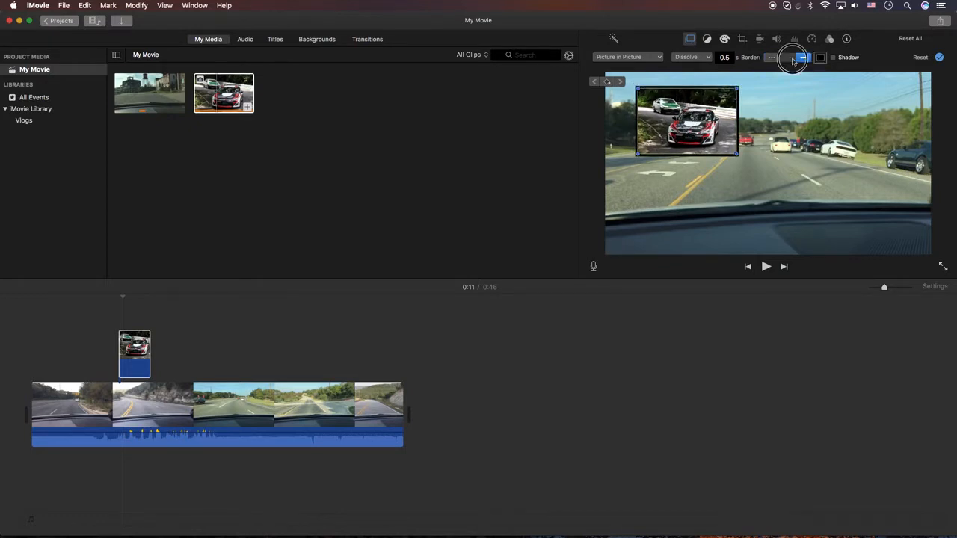
pyautogui.click(822, 57)
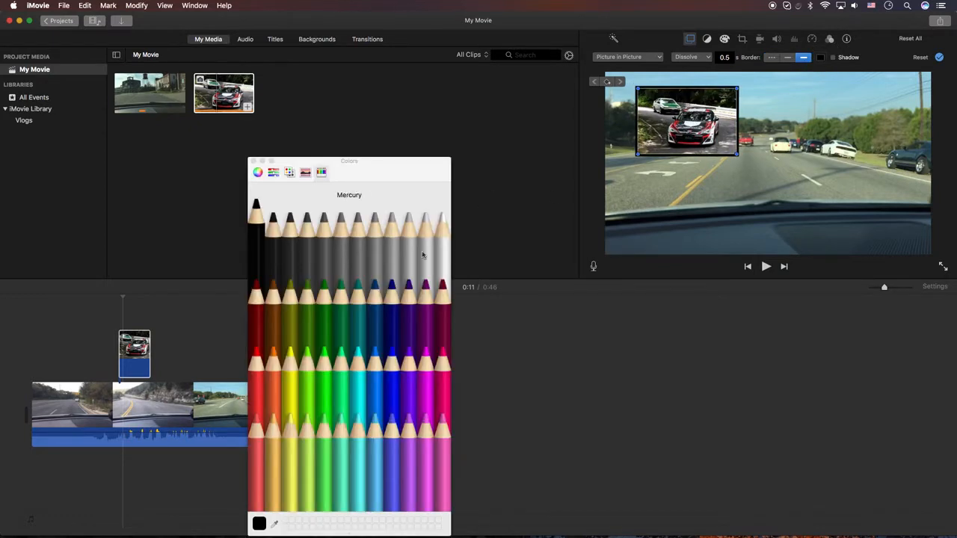
pyautogui.click(292, 366)
pyautogui.click(253, 161)
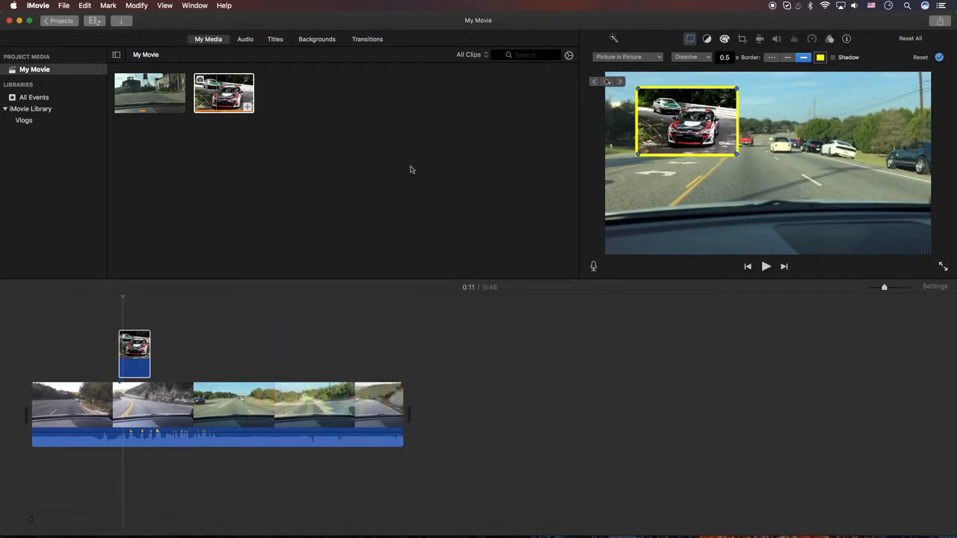
pyautogui.click(788, 58)
pyautogui.moveTo(675, 112); pyautogui.dragTo(672, 108)
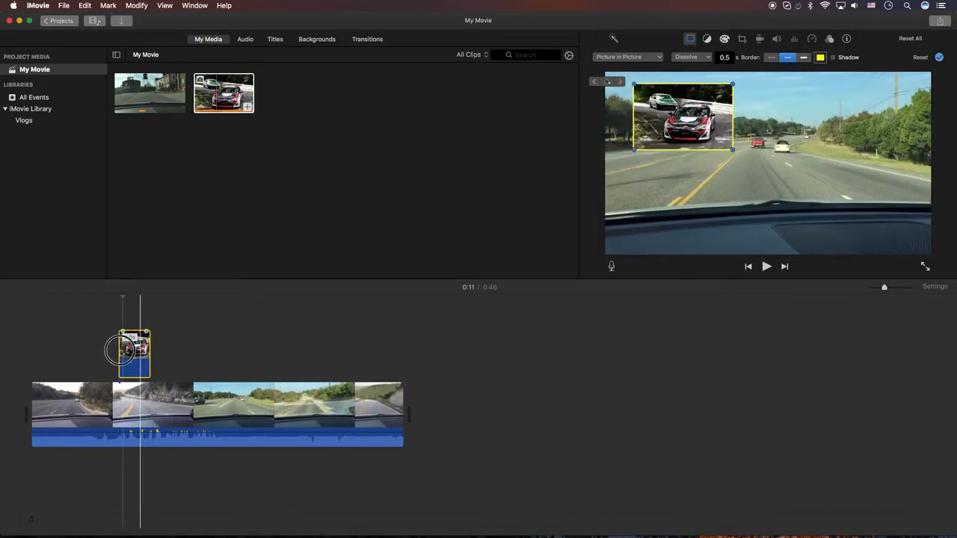
# Step: Move the race car photo earlier on the timeline to start at about 0:06 and preview its appearance
pyautogui.moveTo(131, 346); pyautogui.dragTo(103, 368)
pyautogui.click(80, 342)
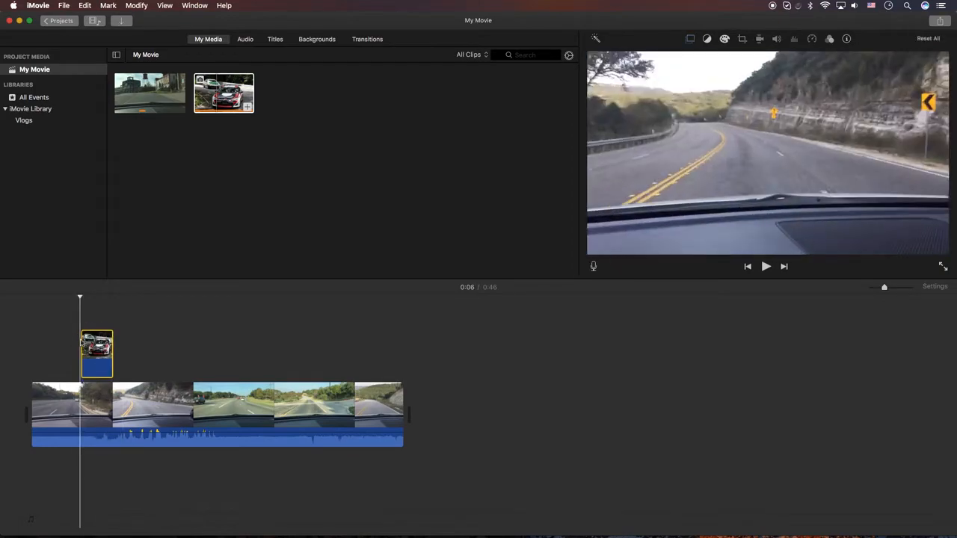
pyautogui.press('space')
pyautogui.press('space')
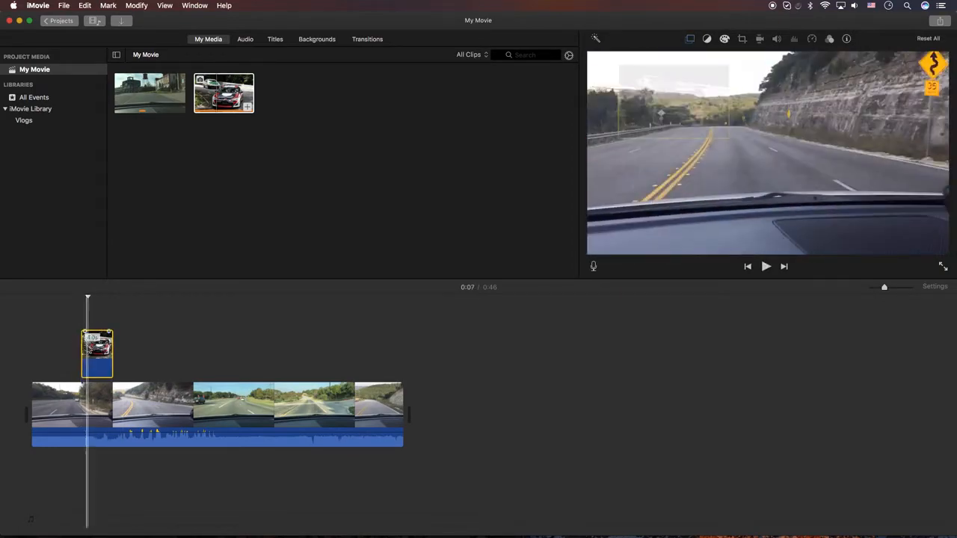
# Step: Reduce the photo overlay's dissolve to 0 seconds, apply the Picture in Picture settings and play back the result
pyautogui.click(193, 196)
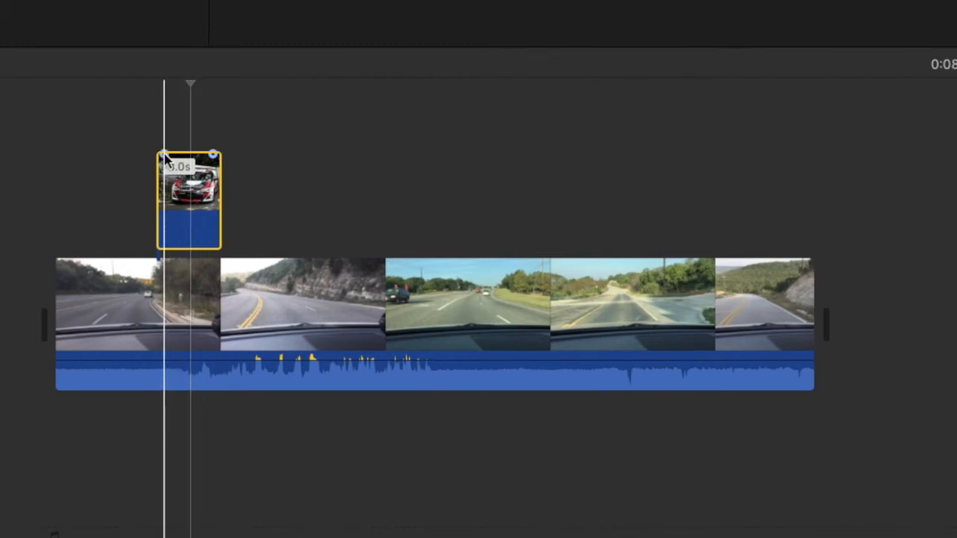
pyautogui.moveTo(160, 155)
pyautogui.mouseDown()
pyautogui.moveTo(139, 149)
pyautogui.moveTo(154, 155)
pyautogui.mouseUp()
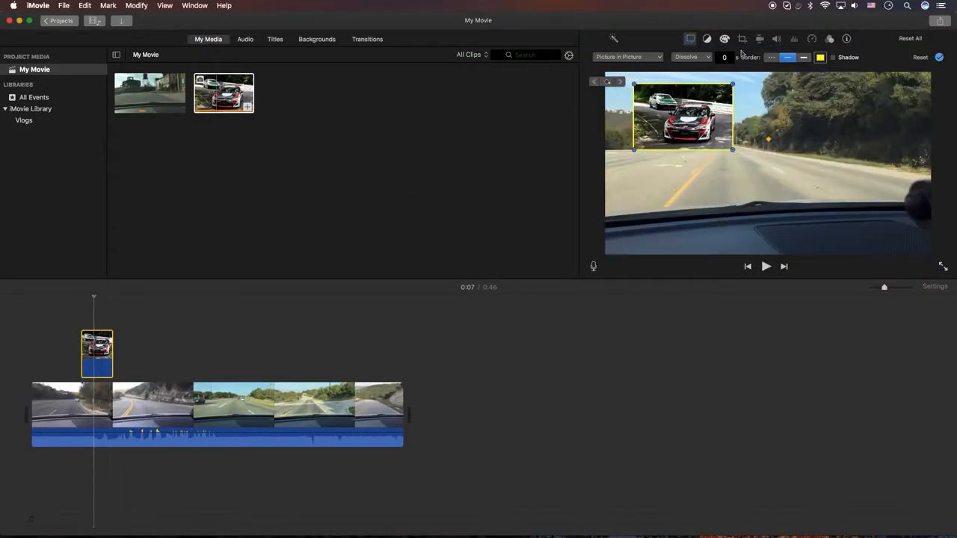
pyautogui.click(727, 56)
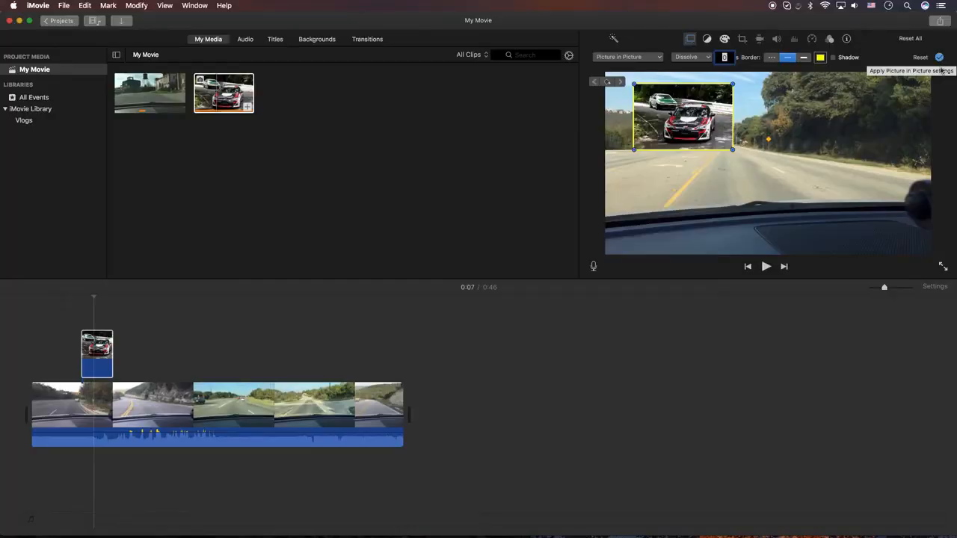
pyautogui.click(939, 58)
pyautogui.click(604, 322)
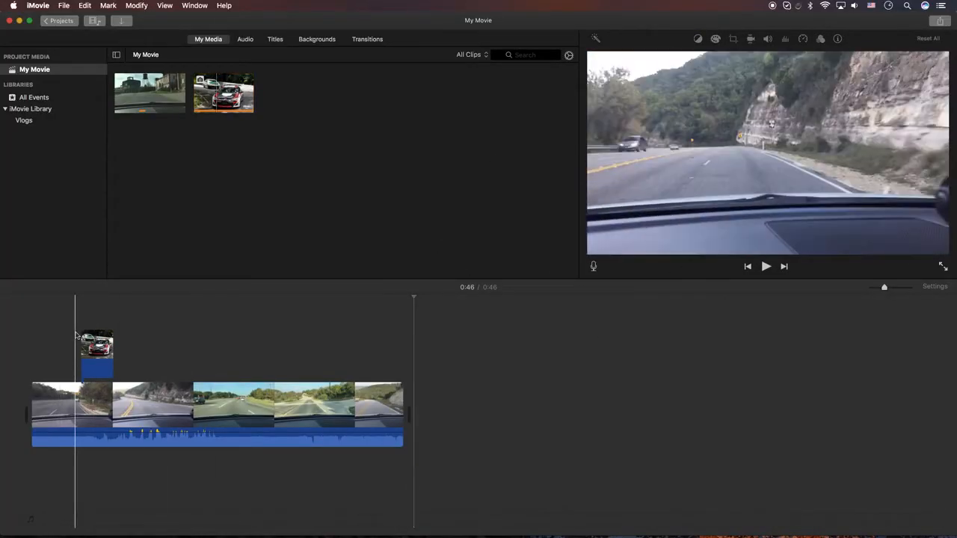
pyautogui.press('space')
# Step: Trim the end of the race car photo to about half its length and preview the timeline
pyautogui.click(112, 344)
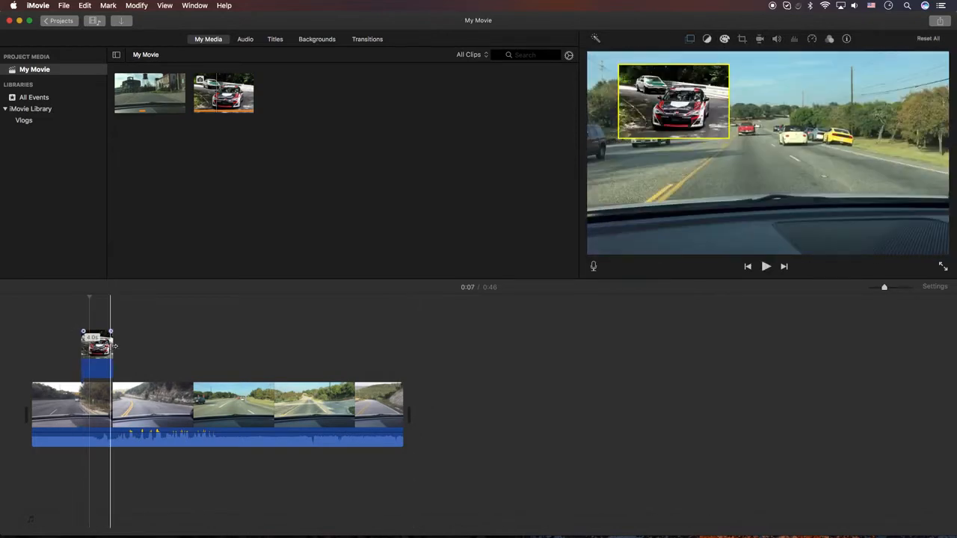
pyautogui.moveTo(114, 344); pyautogui.dragTo(94, 349)
pyautogui.press('space')
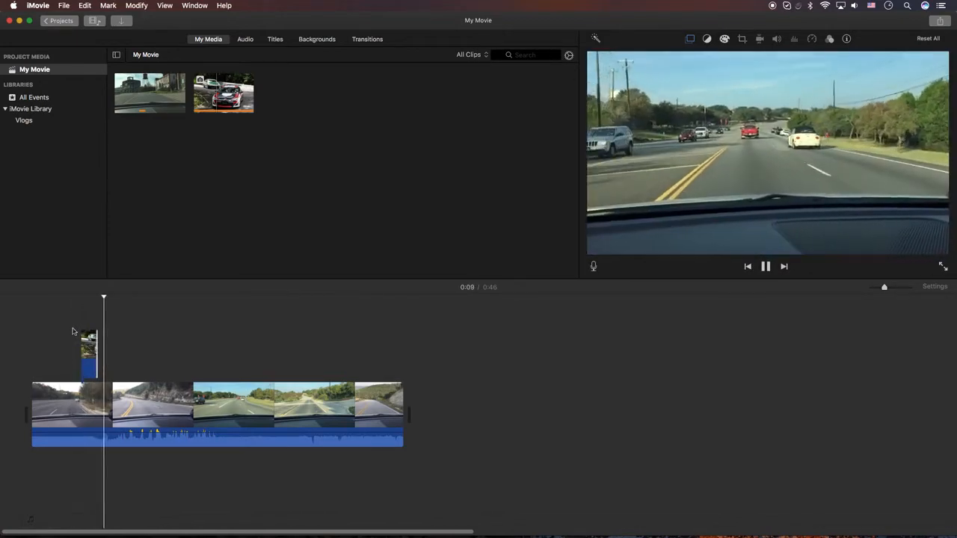
pyautogui.press('space')
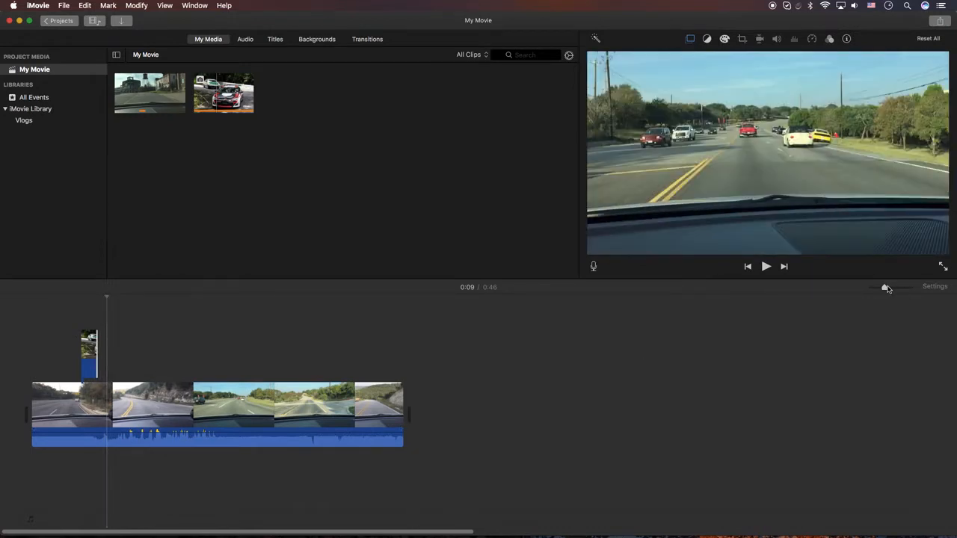
# Step: Zoom in on the timeline and increase the project's clip size for taller clips
pyautogui.click(890, 289)
pyautogui.click(935, 287)
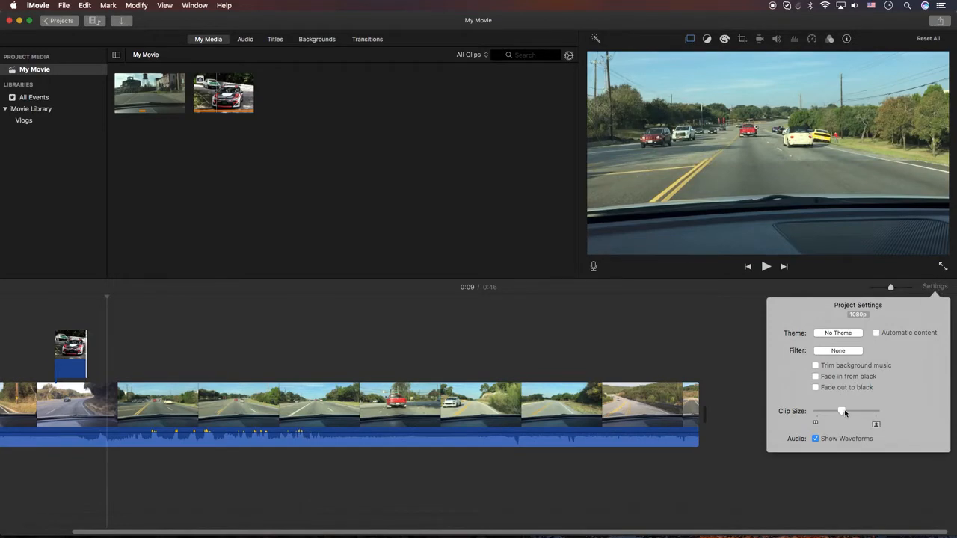
pyautogui.moveTo(842, 412); pyautogui.dragTo(863, 413)
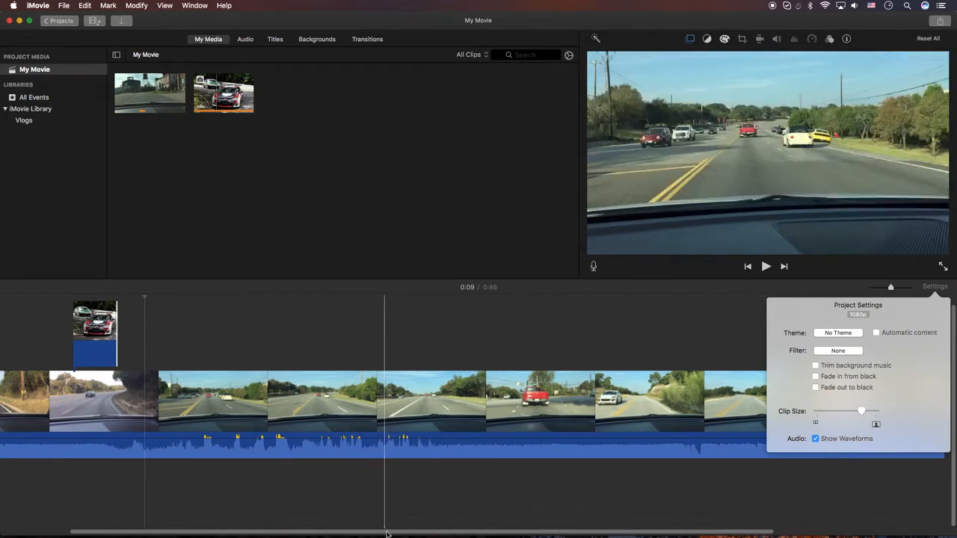
# Step: Lower the driving clip's audio volume all the way to silence
pyautogui.moveTo(384, 531); pyautogui.dragTo(197, 527)
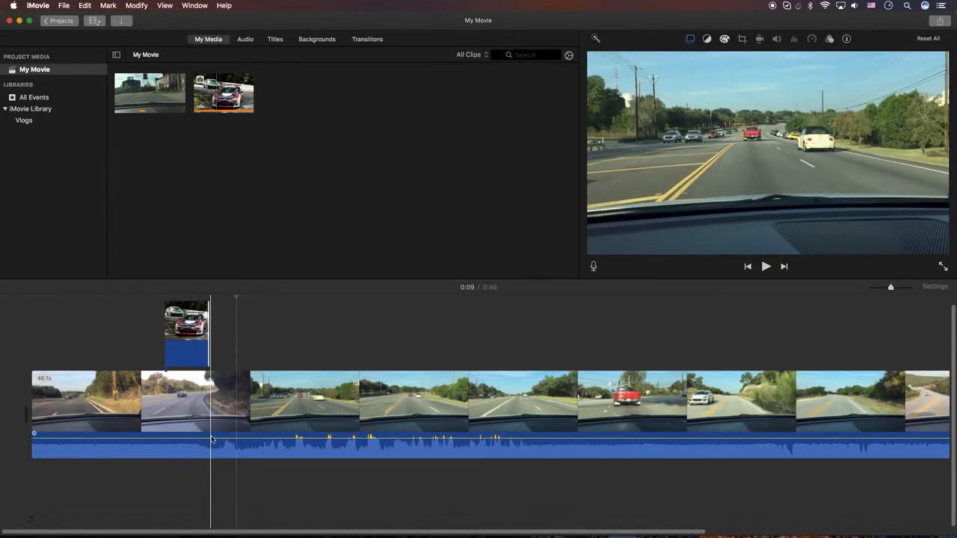
pyautogui.click(210, 441)
pyautogui.moveTo(211, 441); pyautogui.dragTo(211, 482)
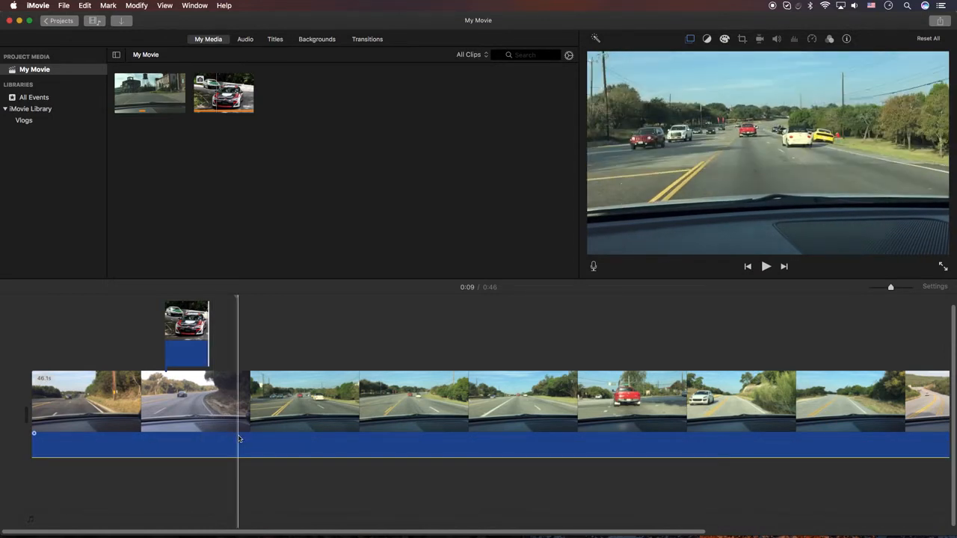
# Step: Search the sound effects for "bubble", place the Foley Bubbles effect below the start of the race car photo and play it
pyautogui.click(240, 40)
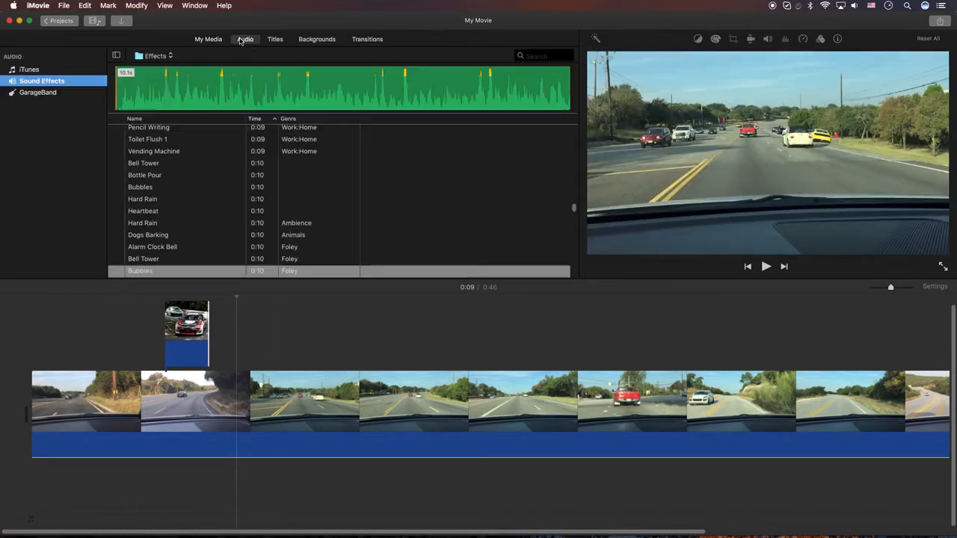
pyautogui.click(531, 58)
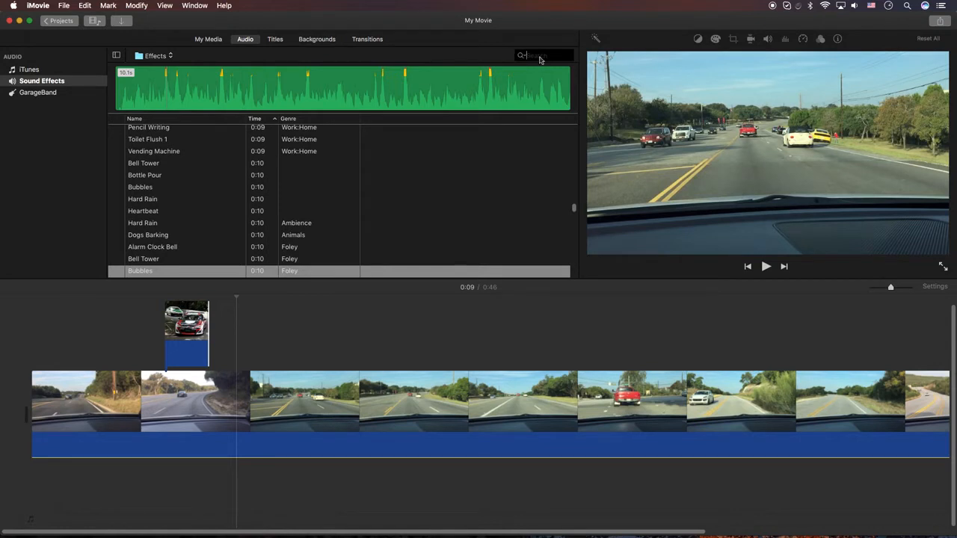
pyautogui.write('bubble')
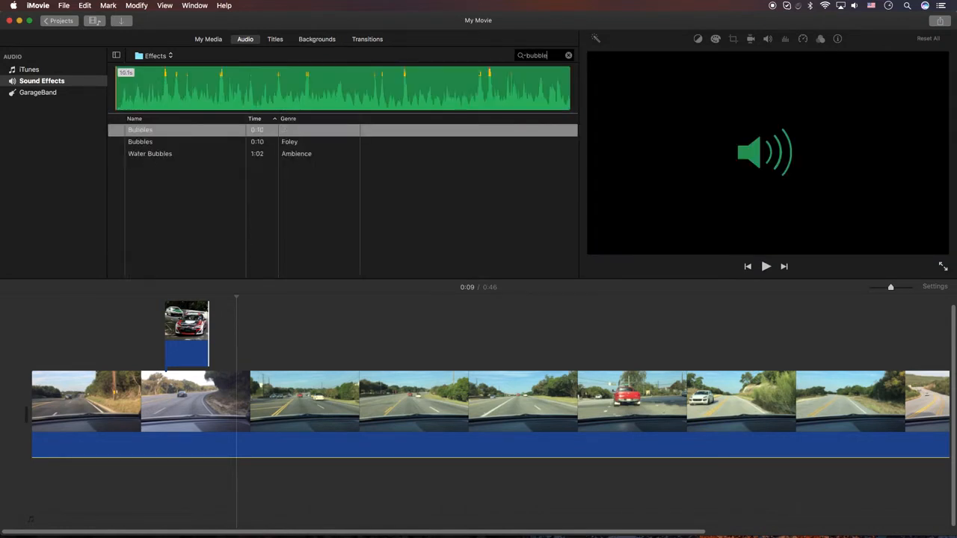
pyautogui.click(132, 146)
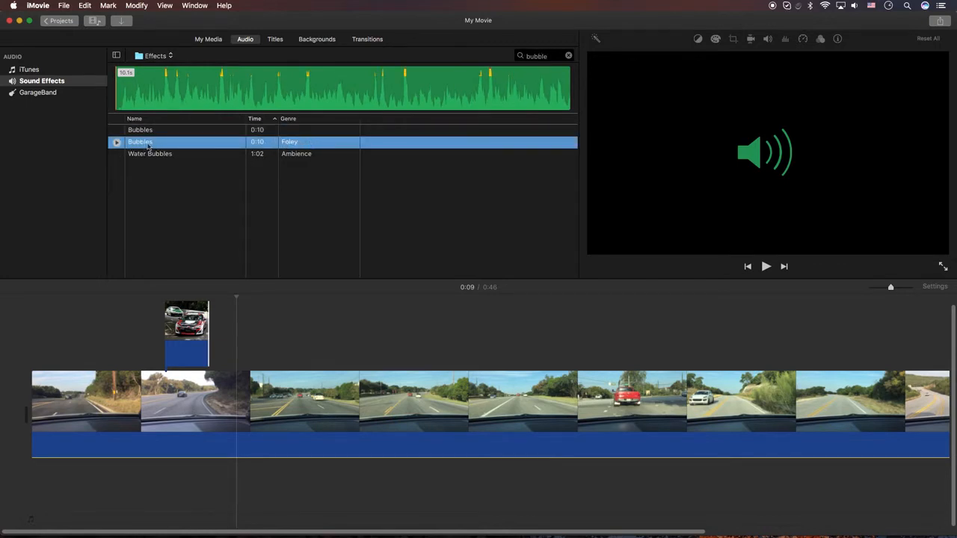
pyautogui.moveTo(137, 144); pyautogui.dragTo(166, 482)
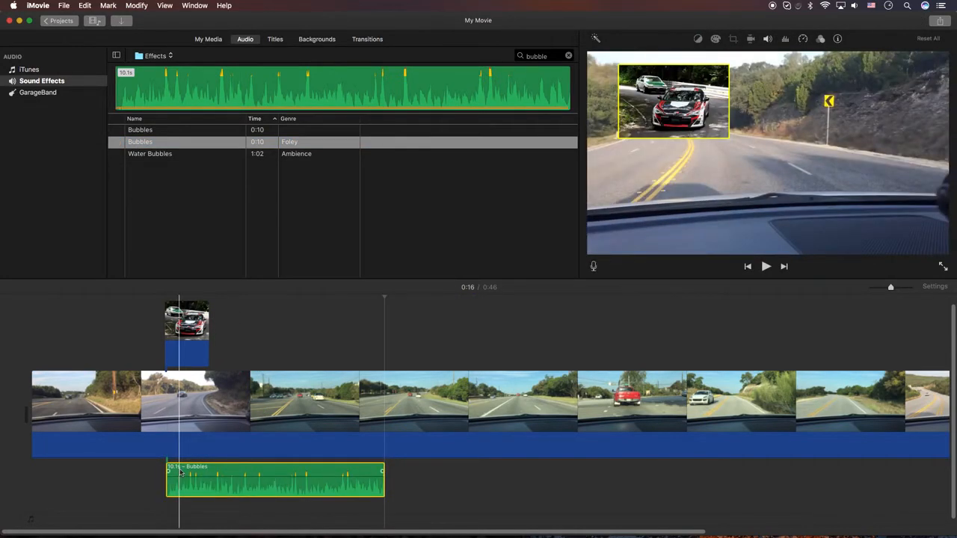
pyautogui.press('space')
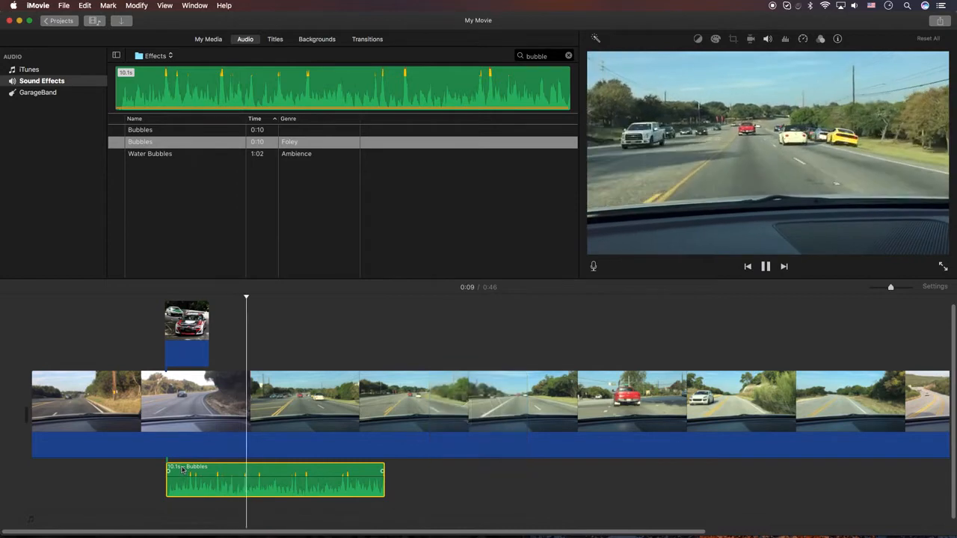
pyautogui.press('space')
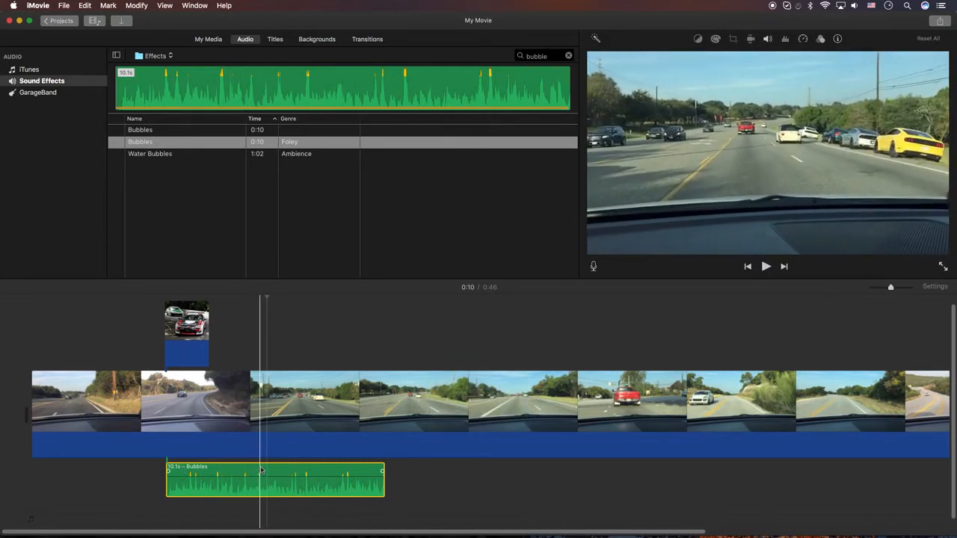
# Step: Increase the project's clip size to the maximum so the timeline clips appear taller
pyautogui.click(935, 286)
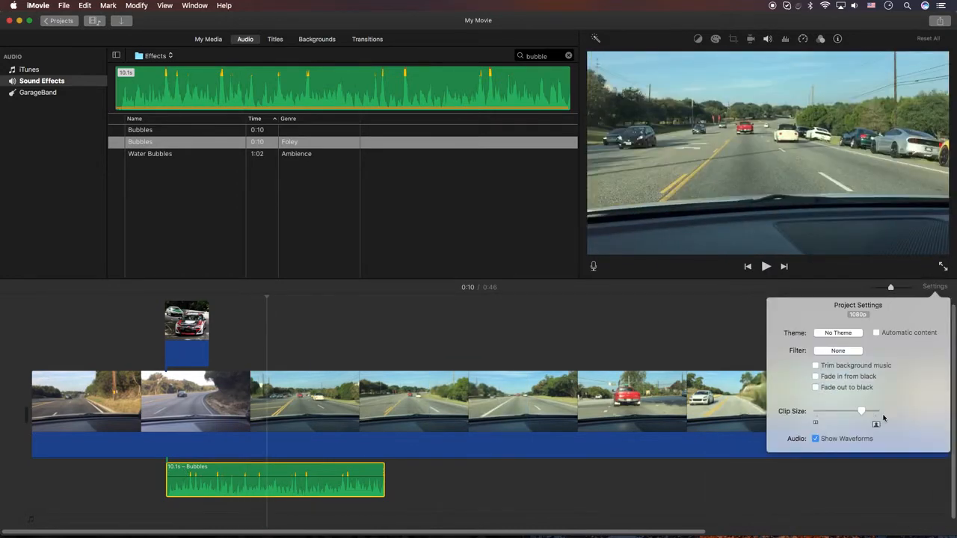
pyautogui.moveTo(863, 411); pyautogui.dragTo(937, 413)
pyautogui.click(220, 456)
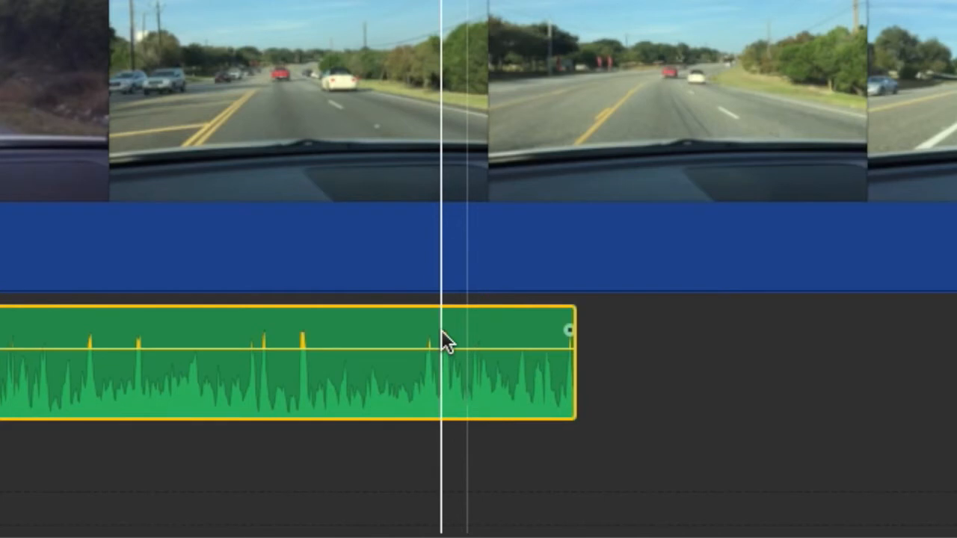
# Step: Cut the Bubbles clip down to one short bubble near its end, removing everything before and after it, and play it
pyautogui.press('super+b')
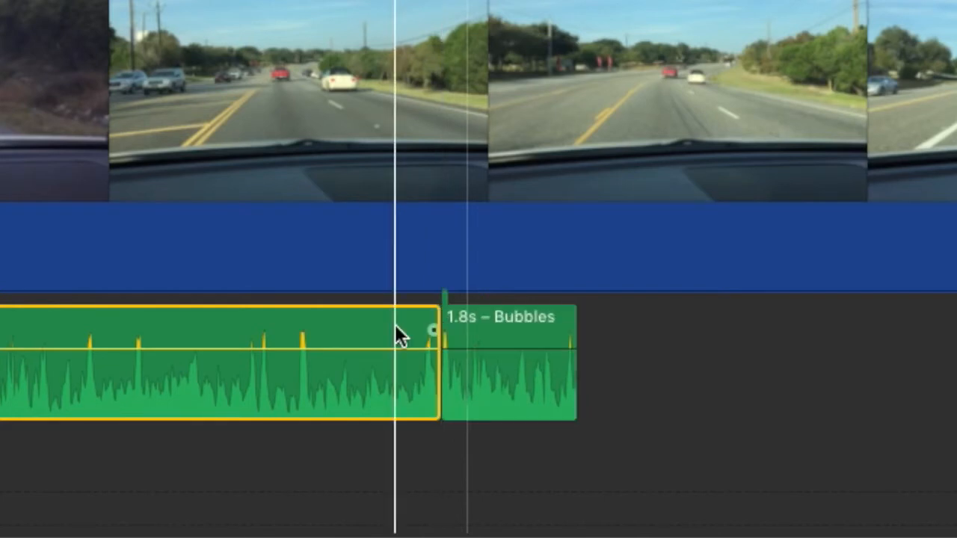
pyautogui.press('Delete')
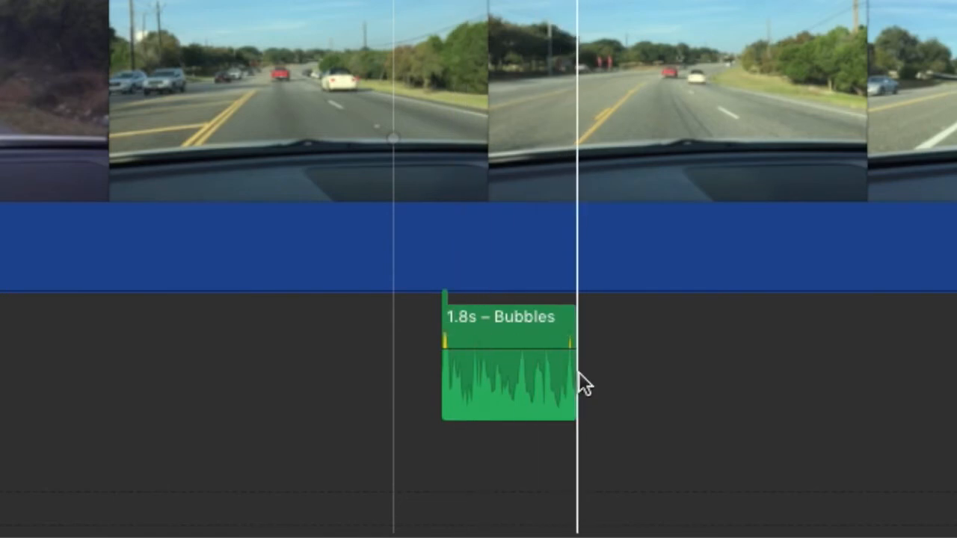
pyautogui.moveTo(574, 364); pyautogui.dragTo(472, 378)
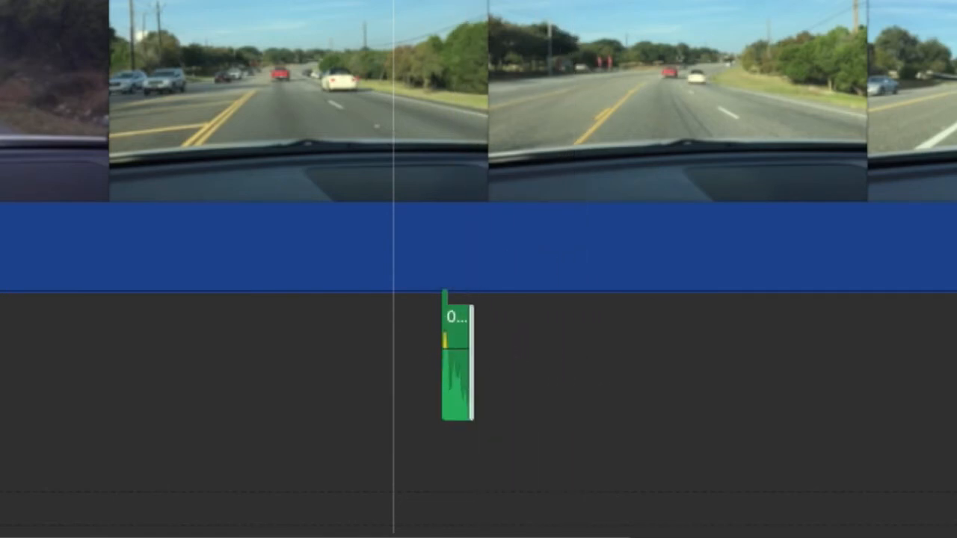
pyautogui.press('super+plus')
pyautogui.moveTo(588, 366); pyautogui.dragTo(525, 378)
pyautogui.click(507, 375)
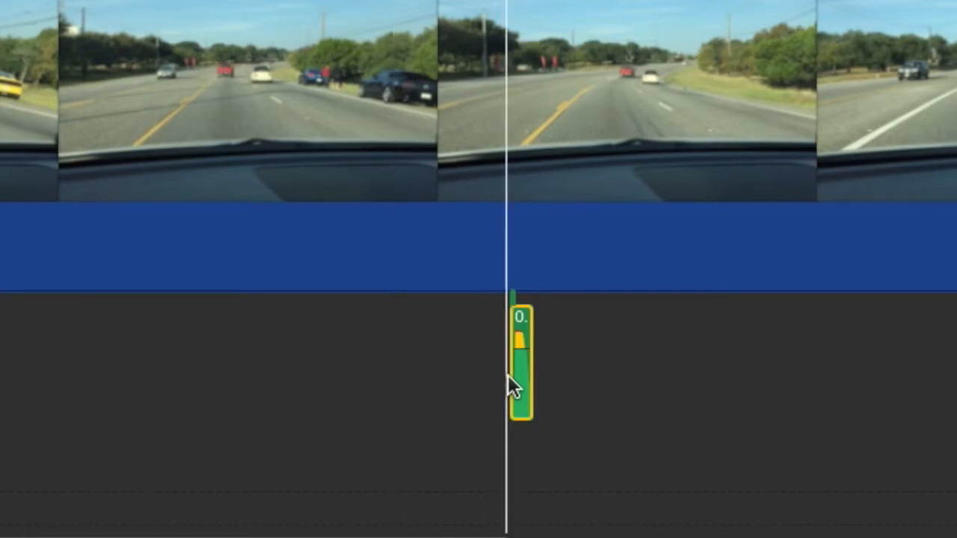
pyautogui.press('space')
pyautogui.press('space')
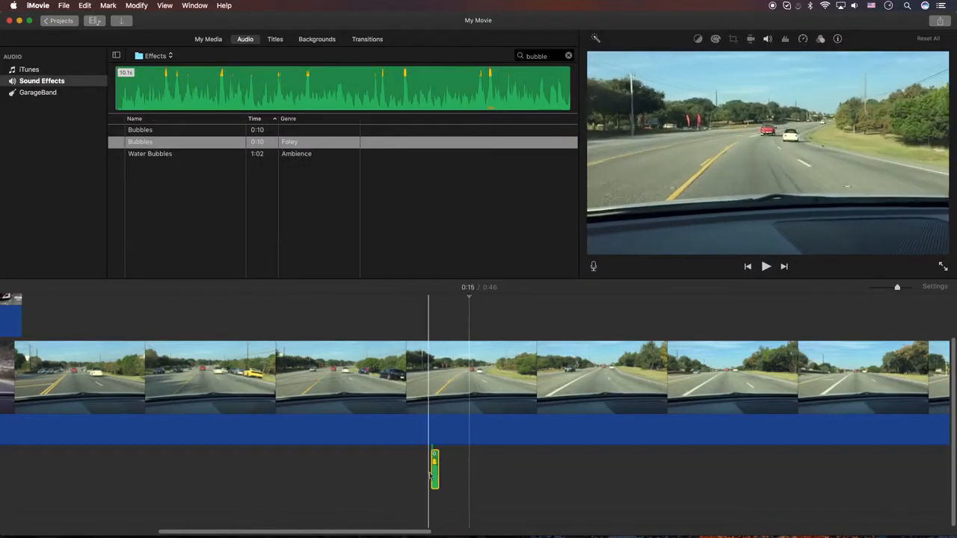
# Step: Move the short bubble clip so it begins at the start of the race car photo, and enlarge the timeline area
pyautogui.moveTo(431, 476); pyautogui.dragTo(75, 494)
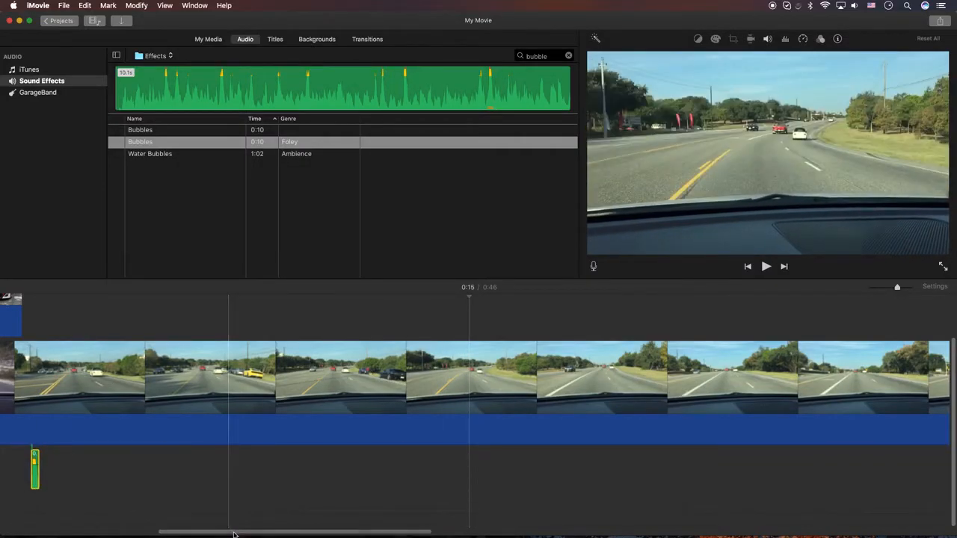
pyautogui.moveTo(233, 535); pyautogui.dragTo(150, 533)
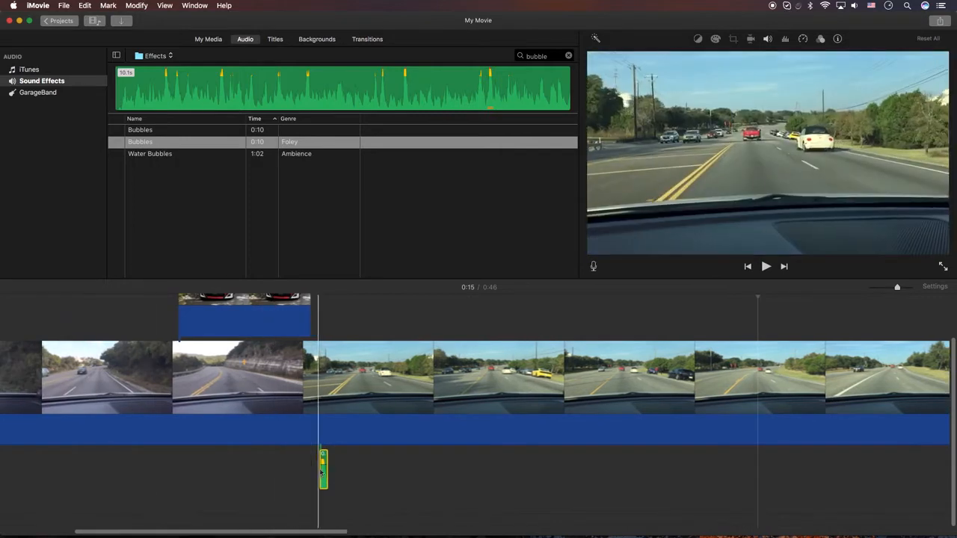
pyautogui.moveTo(321, 470); pyautogui.dragTo(184, 470)
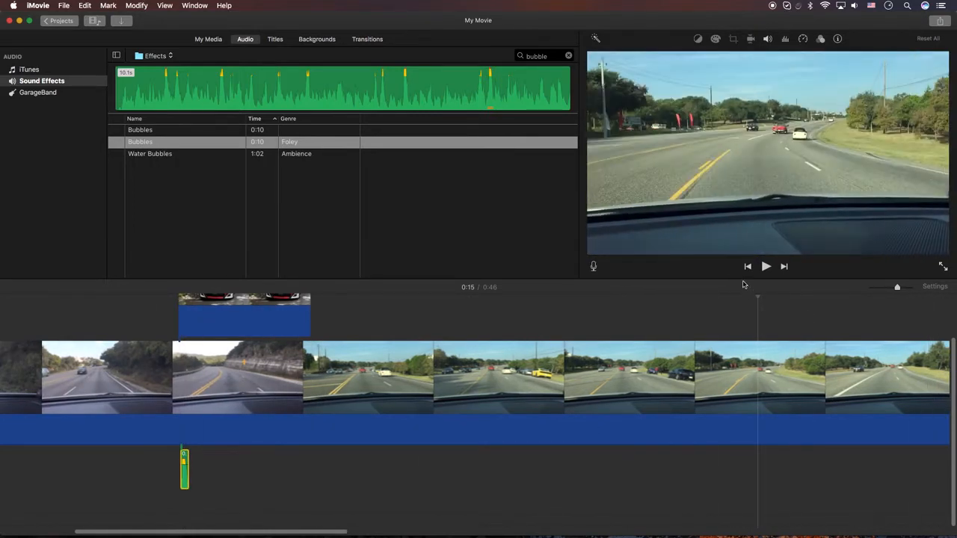
pyautogui.moveTo(741, 279); pyautogui.dragTo(737, 177)
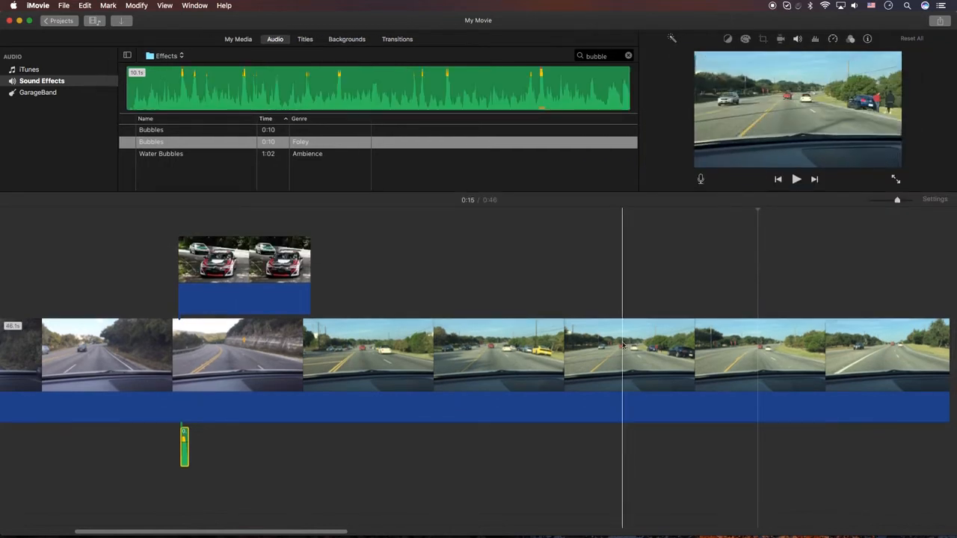
pyautogui.click(178, 219)
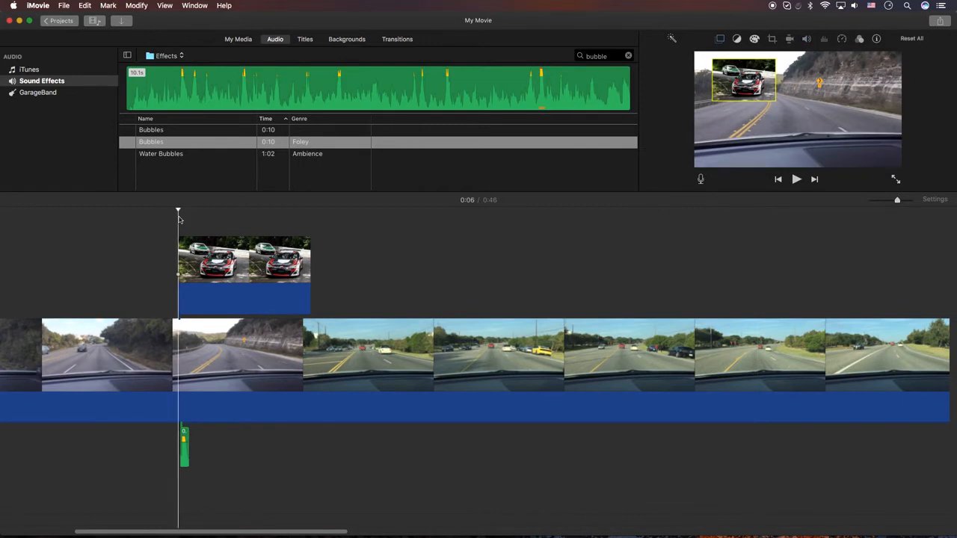
pyautogui.click(182, 445)
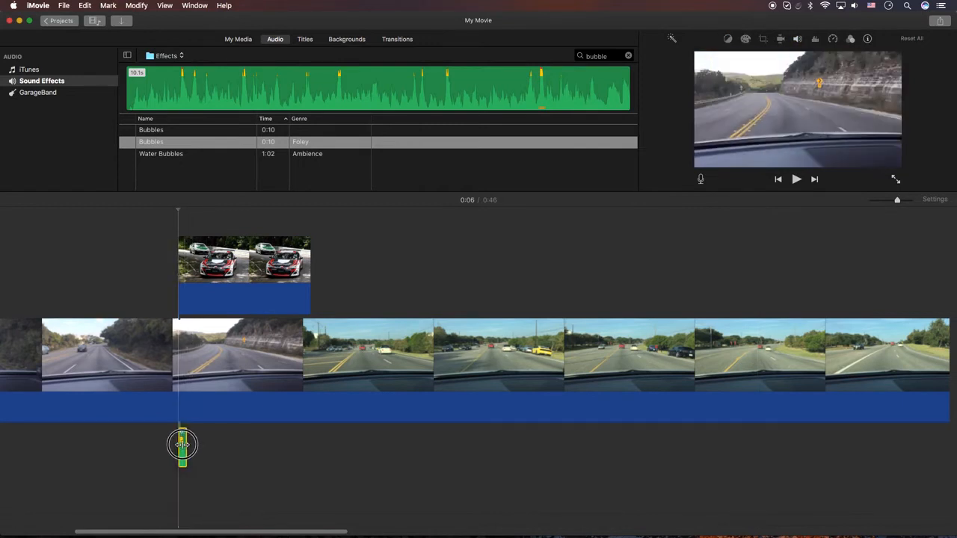
# Step: Play the start of the race car photo and shift the bubble clip slightly earlier to match the photo's appearance
pyautogui.click(163, 220)
pyautogui.press('space')
pyautogui.click(146, 219)
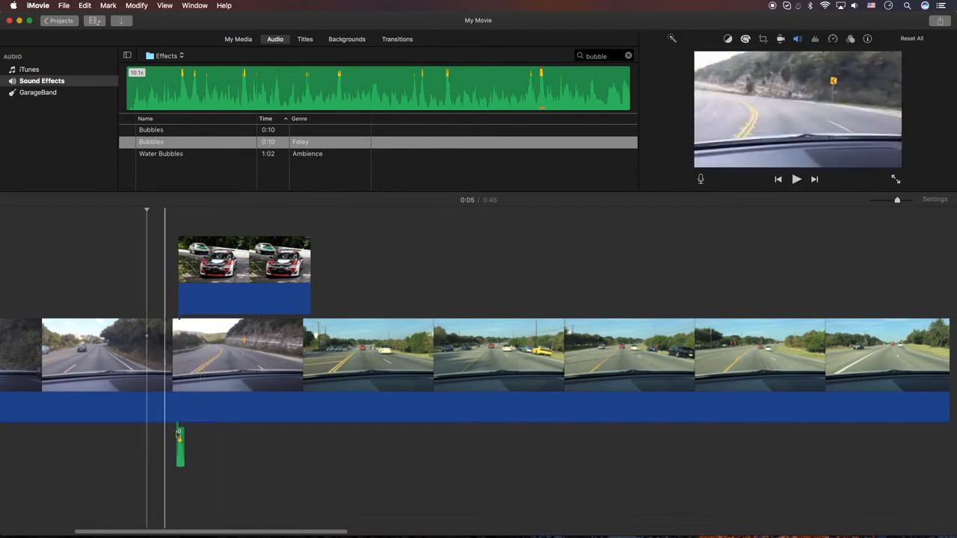
pyautogui.click(181, 435)
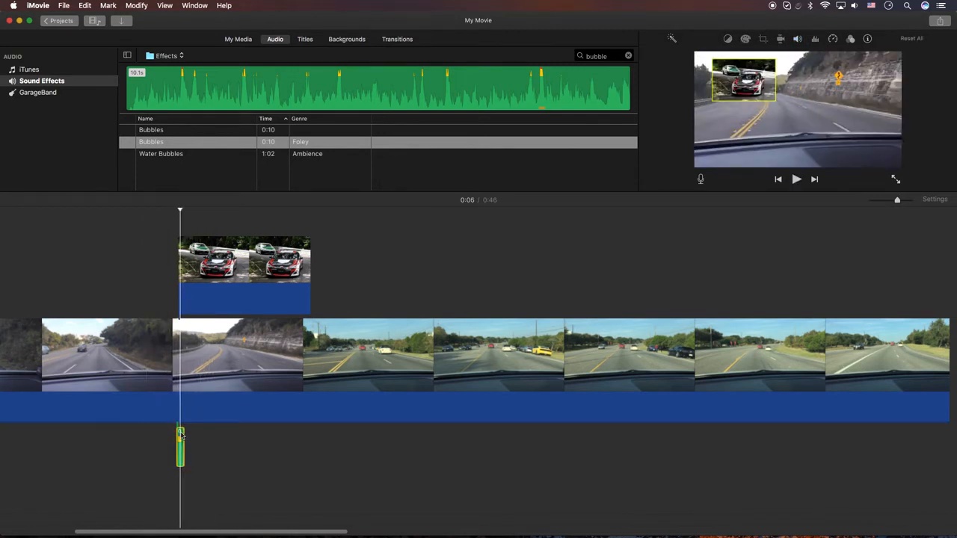
# Step: Add a second short Bubbles sound that ends together with the race car photo and play the section around the photo
pyautogui.click(307, 212)
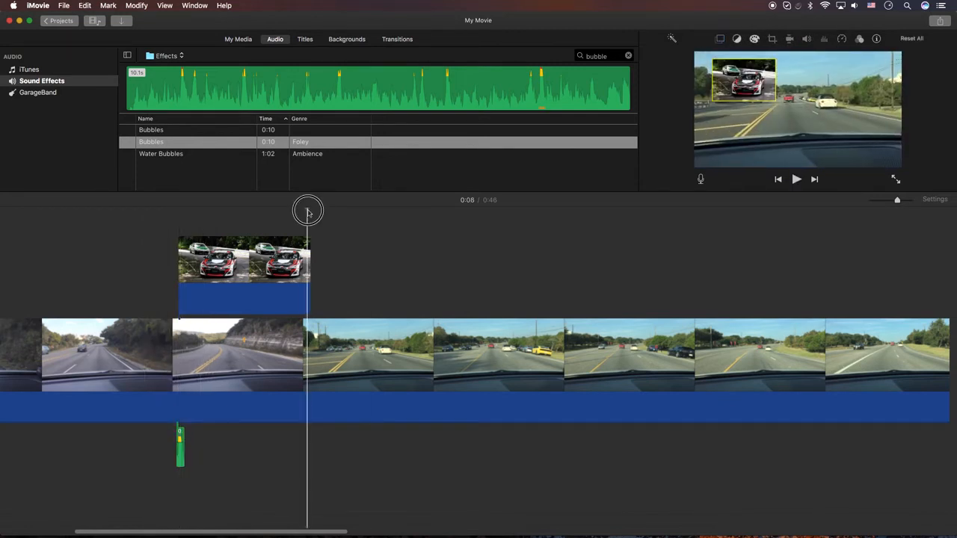
pyautogui.click(311, 211)
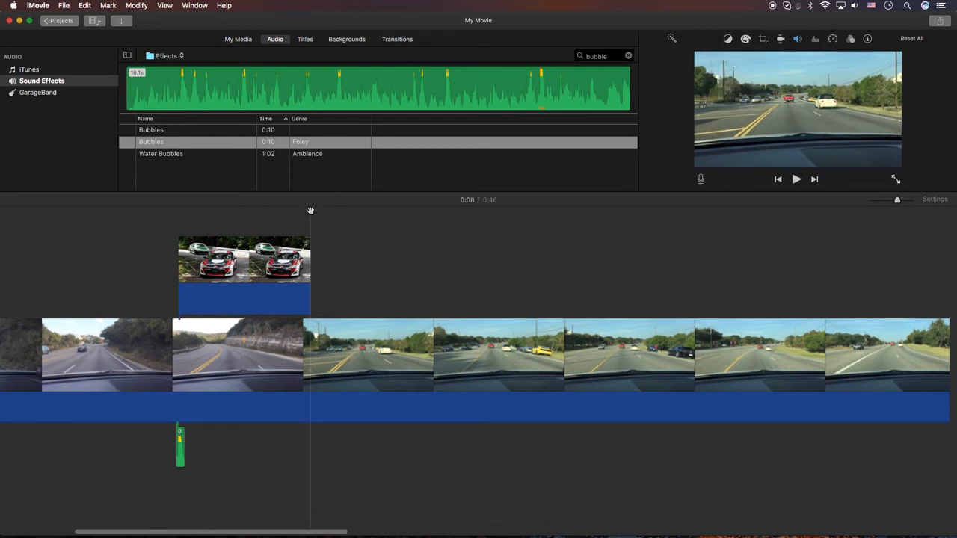
pyautogui.press('q')
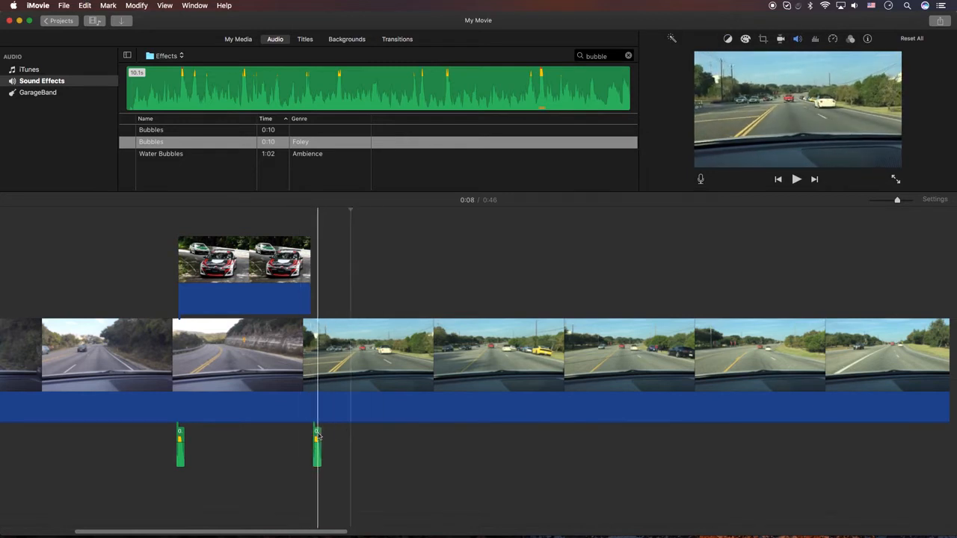
pyautogui.moveTo(320, 437); pyautogui.dragTo(312, 437)
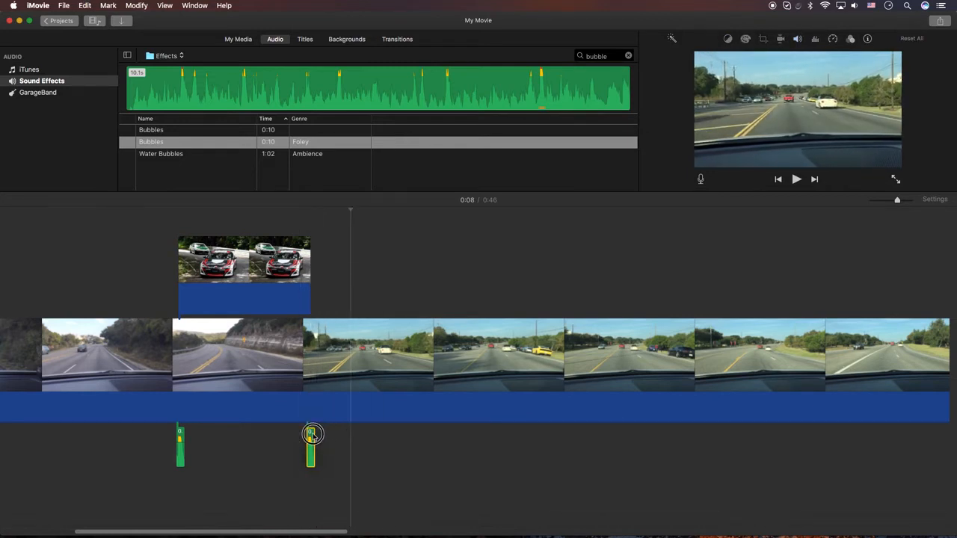
pyautogui.press('space')
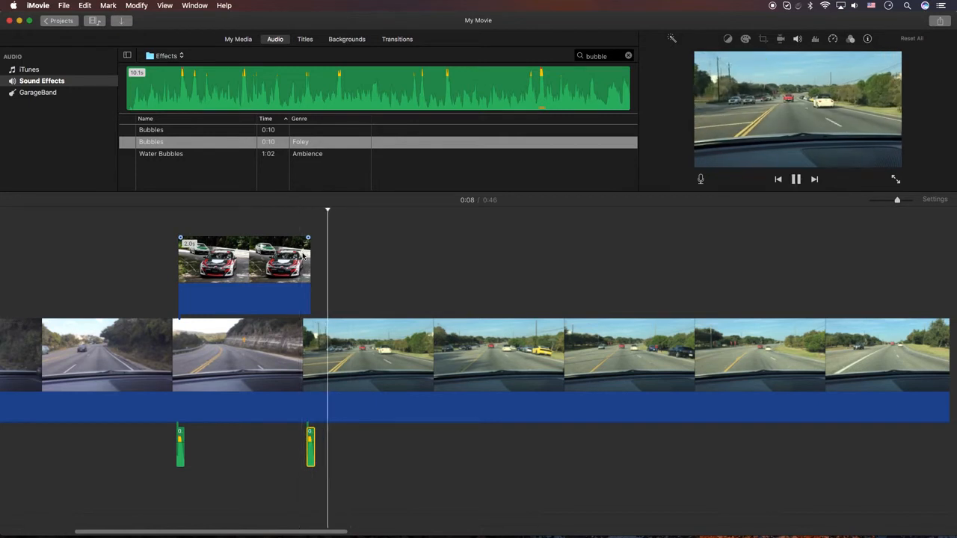
pyautogui.press('space')
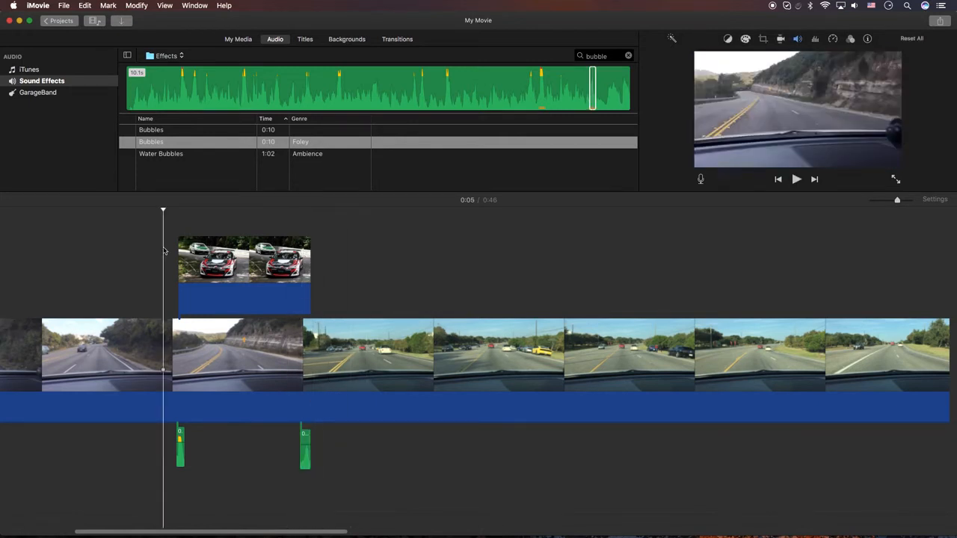
pyautogui.press('space')
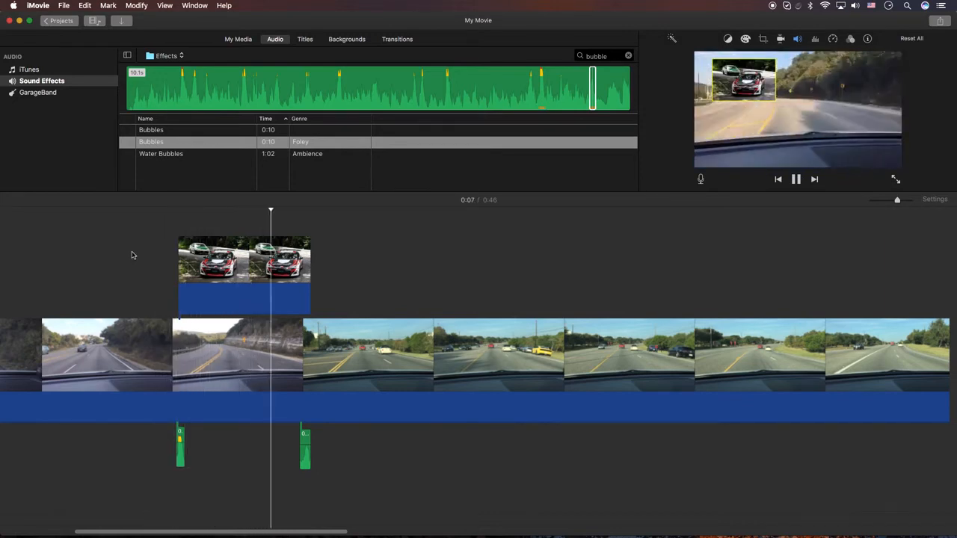
pyautogui.click(134, 256)
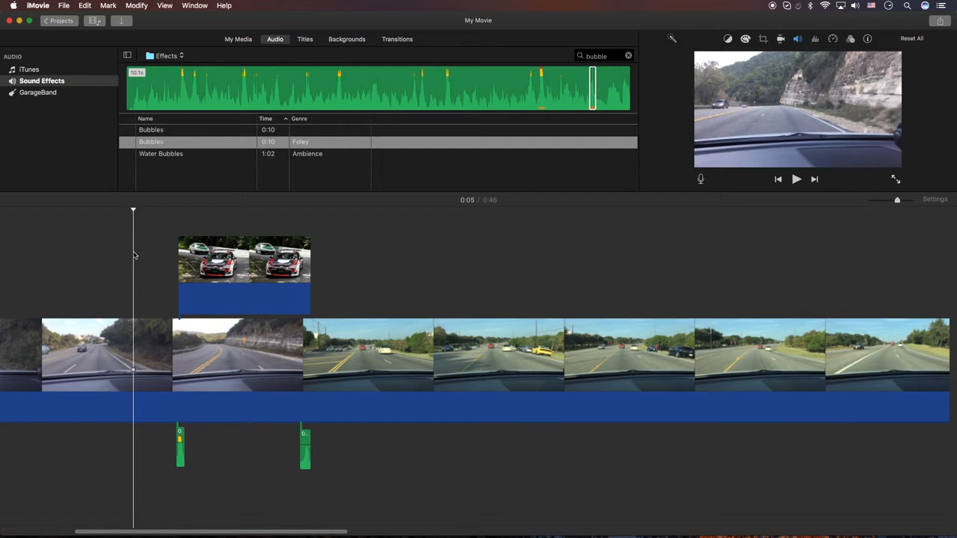
# Step: Search the sound effects for "golf" and select the Golf Hit effect of the Sports genre
pyautogui.click(609, 57)
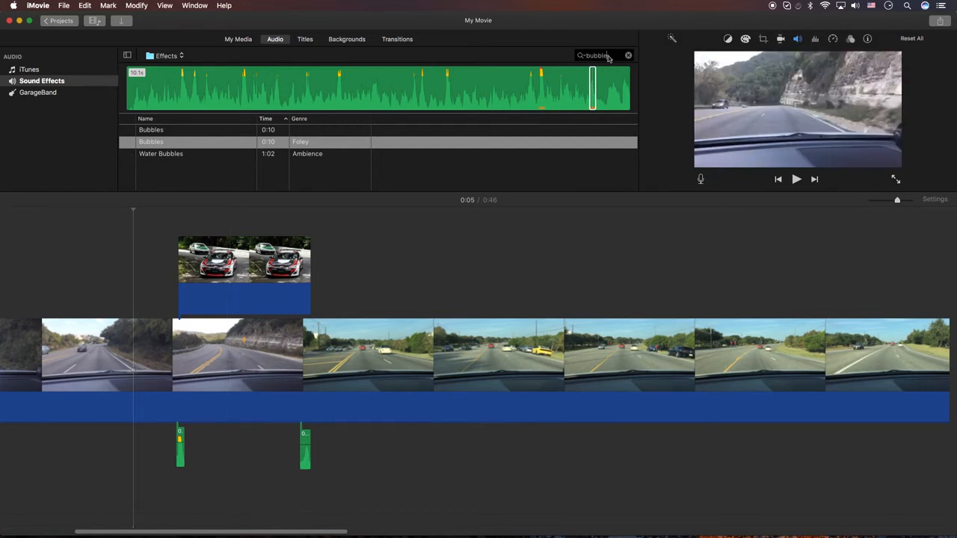
pyautogui.press('BackSpace')
pyautogui.press('BackSpace')
pyautogui.press('BackSpace')
pyautogui.press('BackSpace')
pyautogui.press('BackSpace')
pyautogui.press('BackSpace')
pyautogui.press('BackSpace')
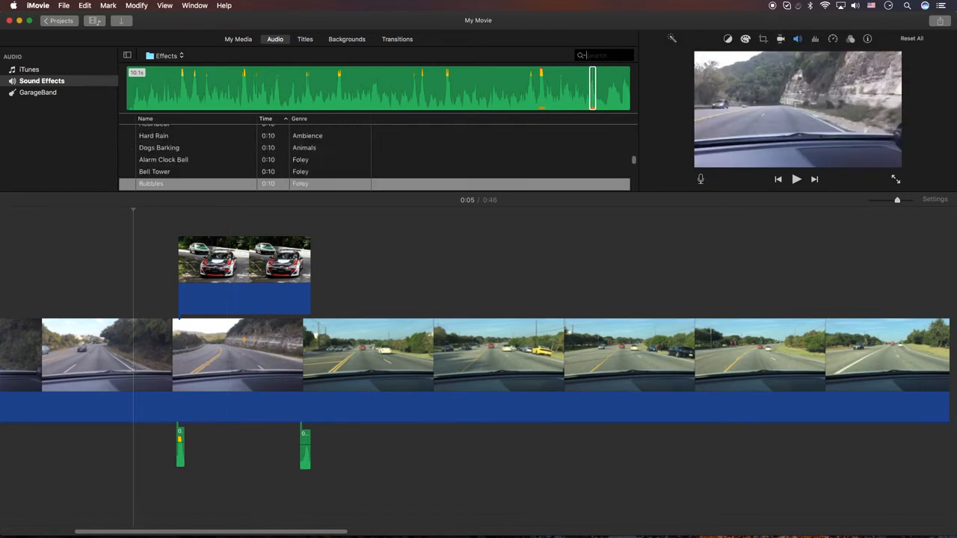
pyautogui.write('golf')
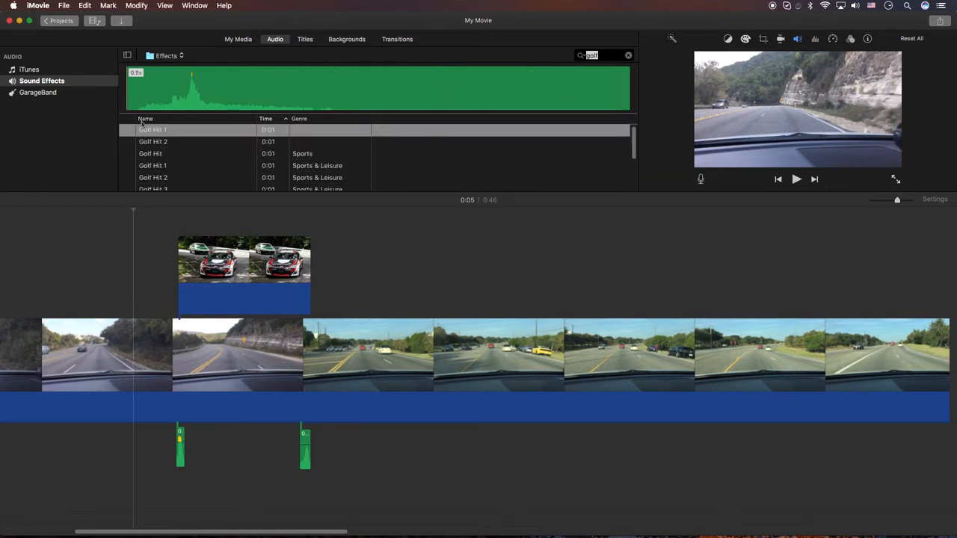
pyautogui.click(122, 154)
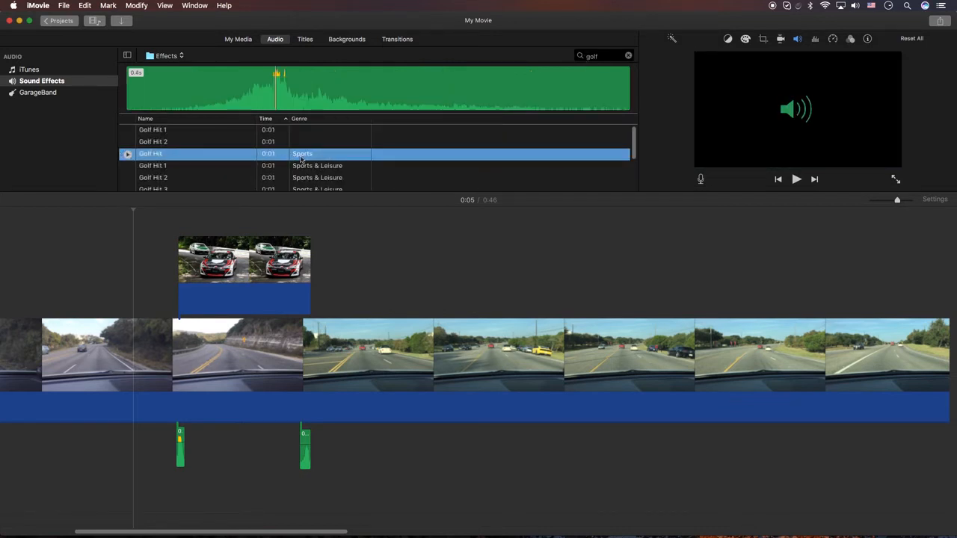
# Step: Place a selected range of Golf Hit, without its quiet beginning and end, below the photo and move the first bubble clip well before it
pyautogui.click(262, 94)
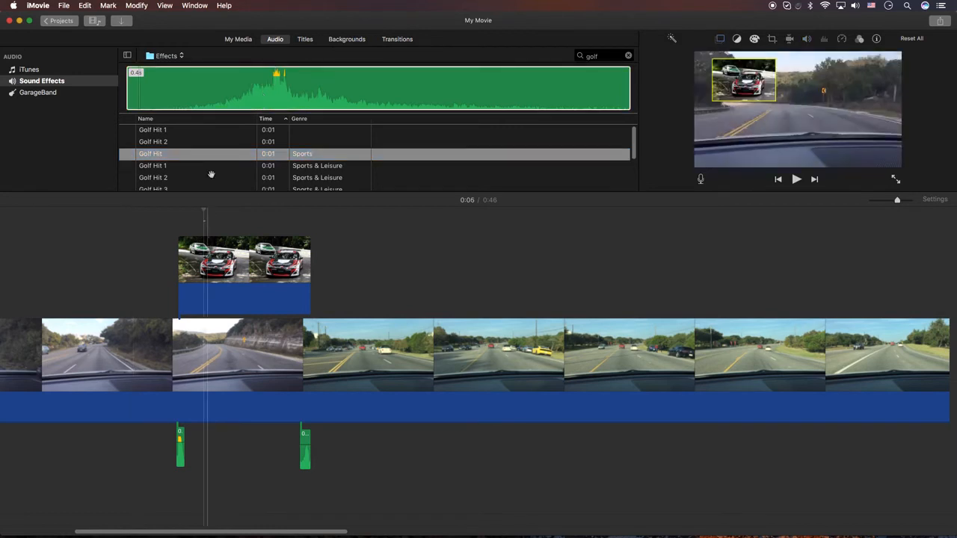
pyautogui.click(208, 89)
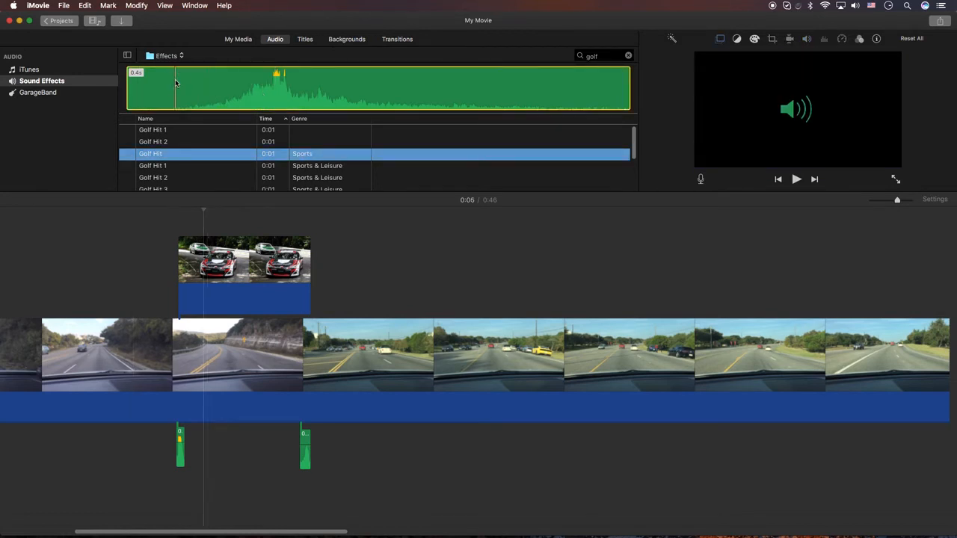
pyautogui.click(177, 83)
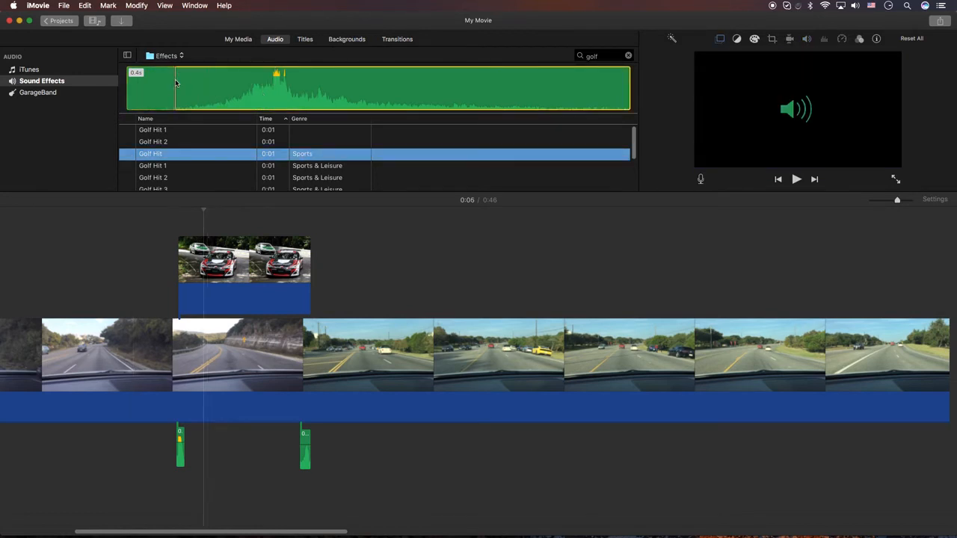
pyautogui.click(454, 89)
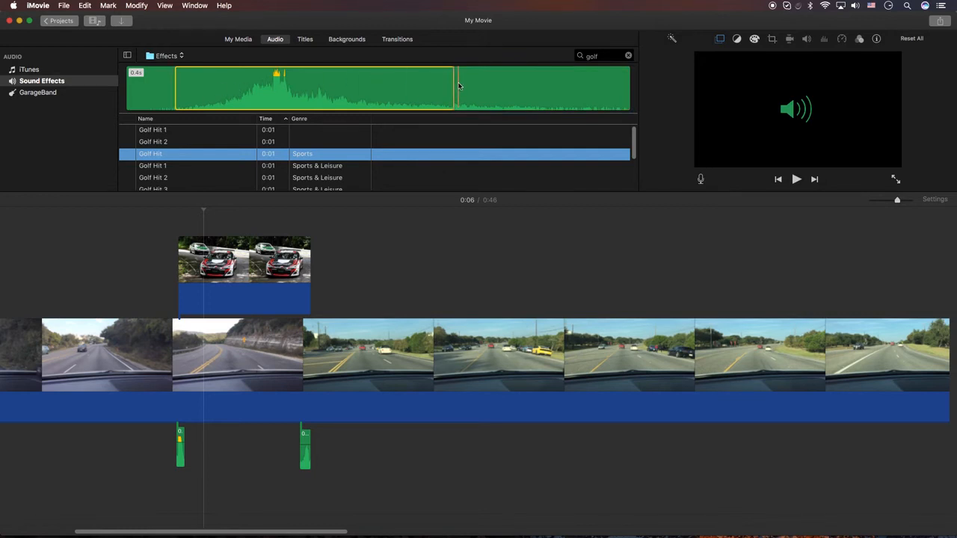
pyautogui.moveTo(229, 79); pyautogui.dragTo(79, 443)
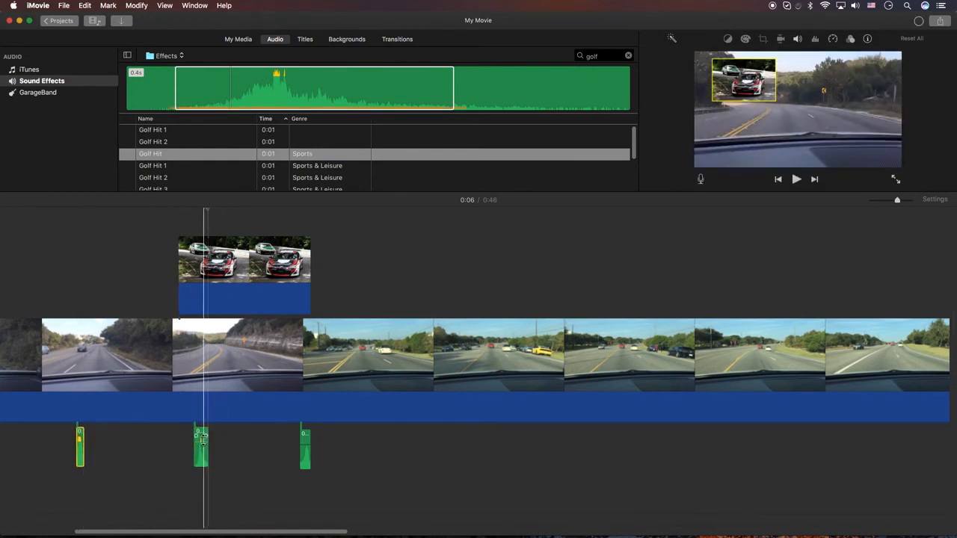
# Step: Move the Golf Hit clip to the start of the race car photo, slightly ahead of its first frame, and play it
pyautogui.moveTo(200, 444); pyautogui.dragTo(182, 440)
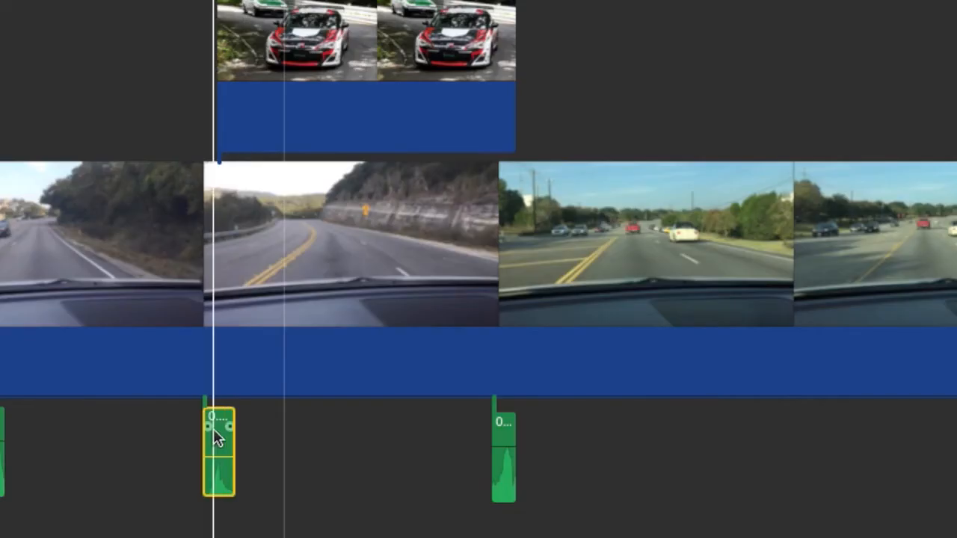
pyautogui.click(182, 437)
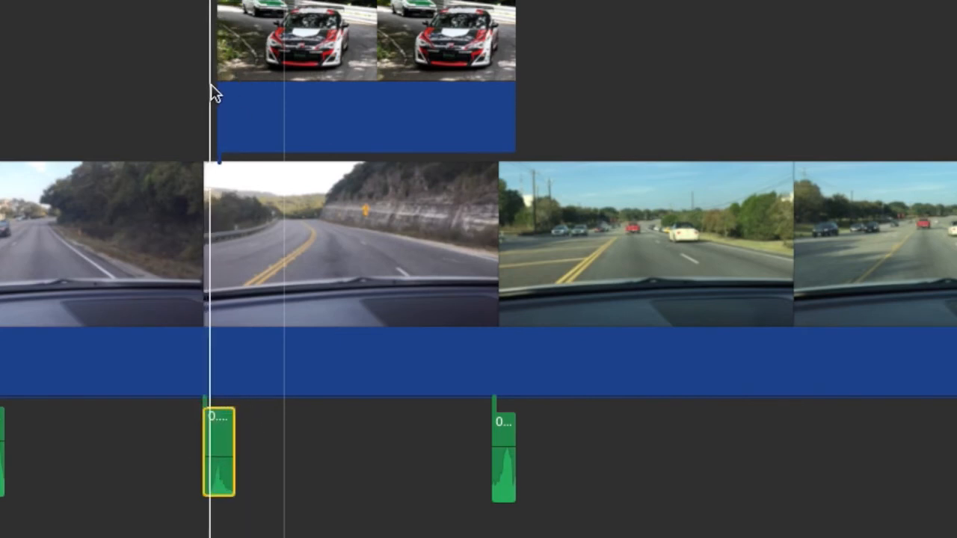
pyautogui.press('space')
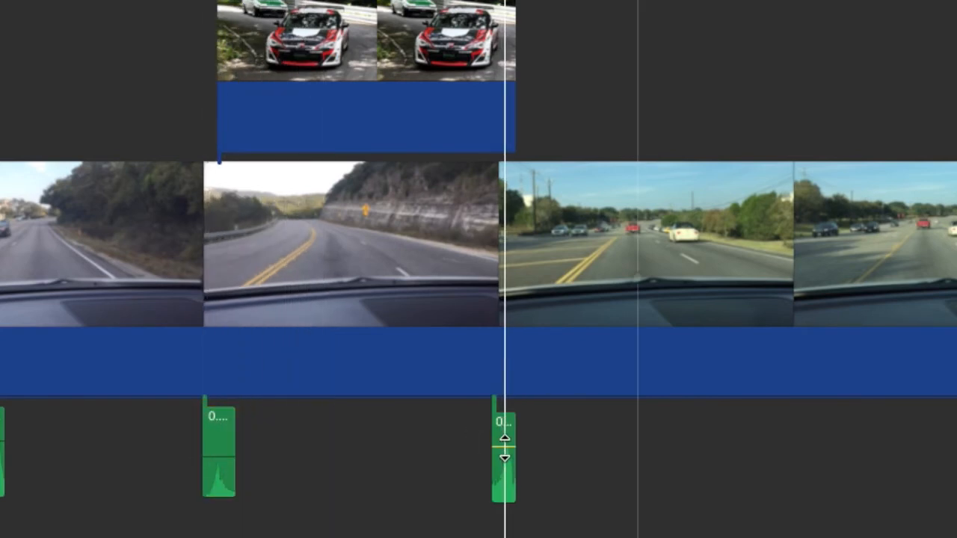
# Step: Lower the volume of the bubble clip at the end of the race car photo and play the section around the photo
pyautogui.moveTo(505, 446); pyautogui.dragTo(504, 459)
pyautogui.press('space')
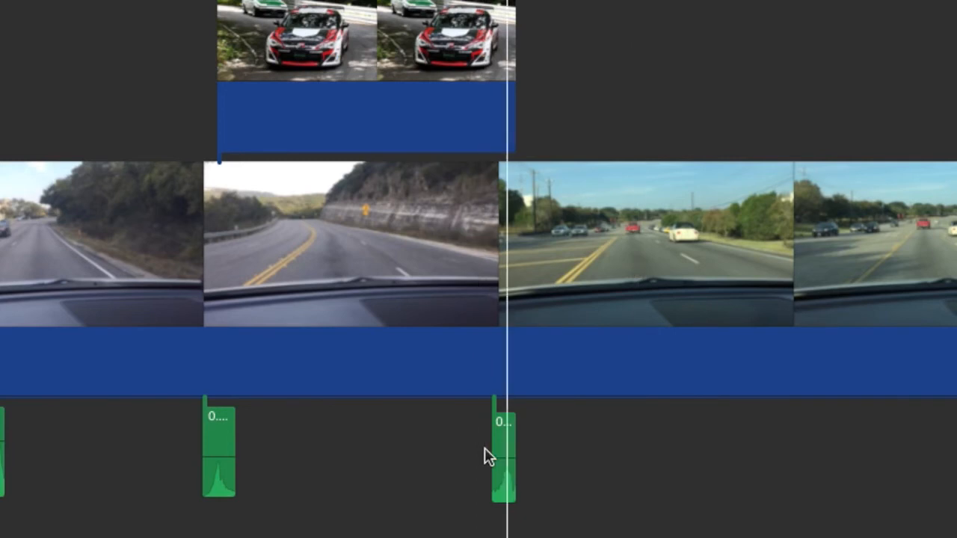
pyautogui.press('space')
pyautogui.click(510, 454)
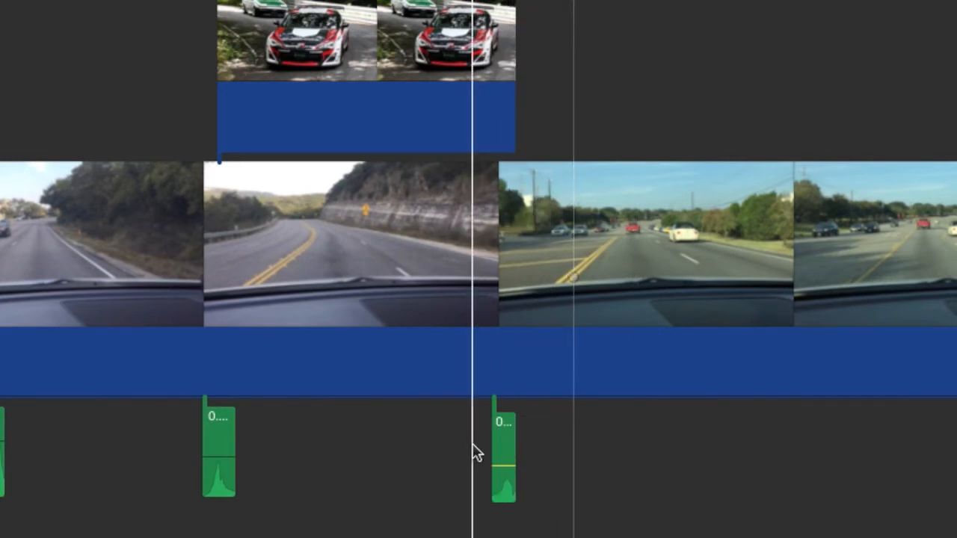
pyautogui.press('space')
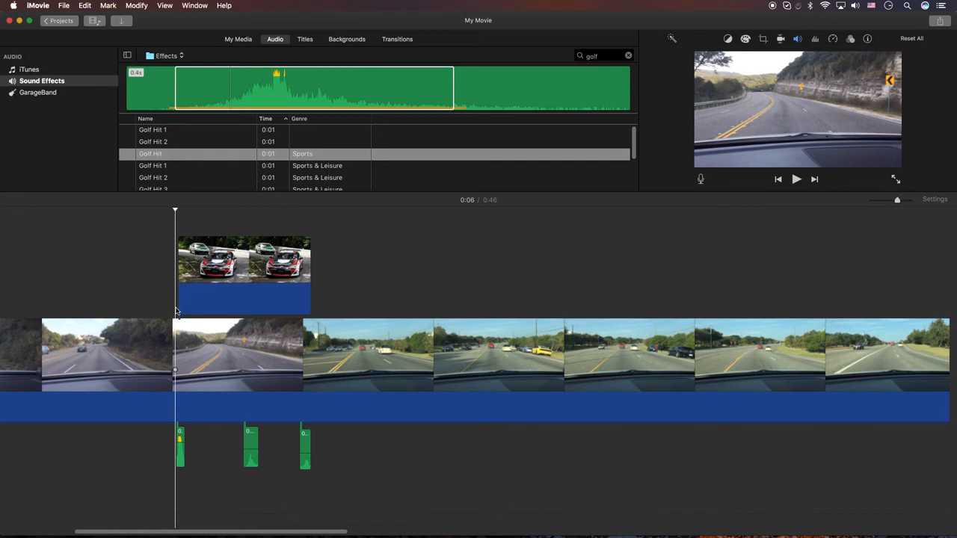
pyautogui.press('space')
pyautogui.press('space')
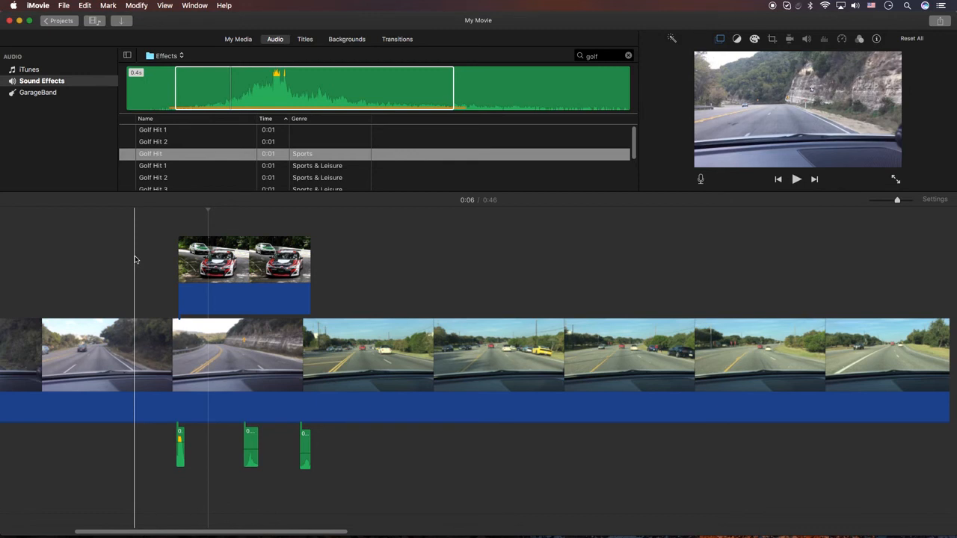
# Step: Delete the middle bubble clip and split the race car photo into several short pieces
pyautogui.click(250, 446)
pyautogui.press('Delete')
pyautogui.press('super+b')
pyautogui.press('super+b')
pyautogui.press('super+b')
pyautogui.press('super+b')
pyautogui.press('super+b')
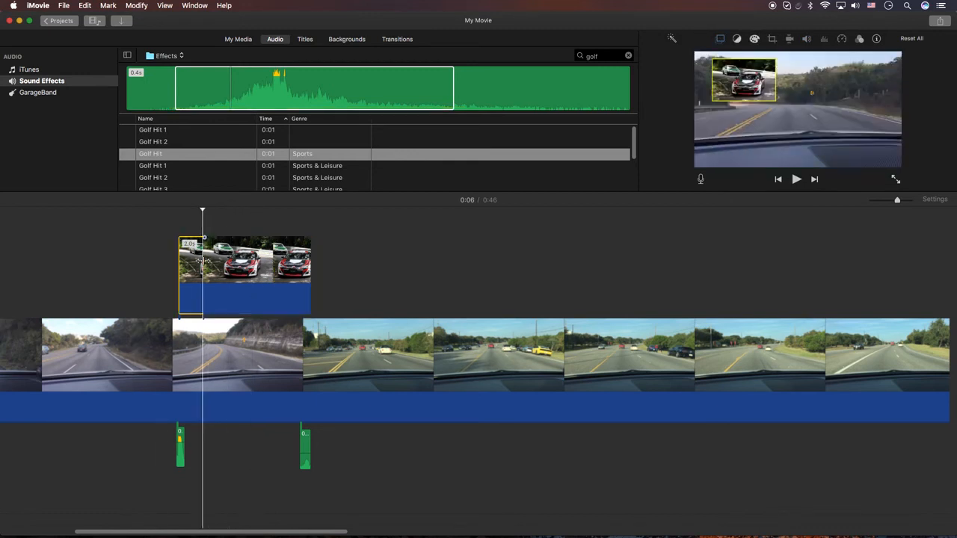
# Step: Trim the split race car photo down to a very short clip starting slightly earlier and delete the surplus pieces
pyautogui.moveTo(298, 262); pyautogui.dragTo(324, 261)
pyautogui.moveTo(272, 262); pyautogui.dragTo(290, 261)
pyautogui.moveTo(254, 261); pyautogui.dragTo(262, 262)
pyautogui.moveTo(238, 261); pyautogui.dragTo(242, 262)
pyautogui.moveTo(190, 262); pyautogui.dragTo(182, 262)
pyautogui.moveTo(214, 261); pyautogui.dragTo(185, 266)
pyautogui.moveTo(222, 269); pyautogui.dragTo(214, 269)
pyautogui.moveTo(363, 270); pyautogui.dragTo(231, 260)
pyautogui.press('Delete')
# Step: Paste spaced copies of the short photo clip along the timeline and move Golf Hit to just before the first one
pyautogui.press('super+v')
pyautogui.press('super+v')
pyautogui.press('super+v')
pyautogui.moveTo(180, 447); pyautogui.dragTo(171, 447)
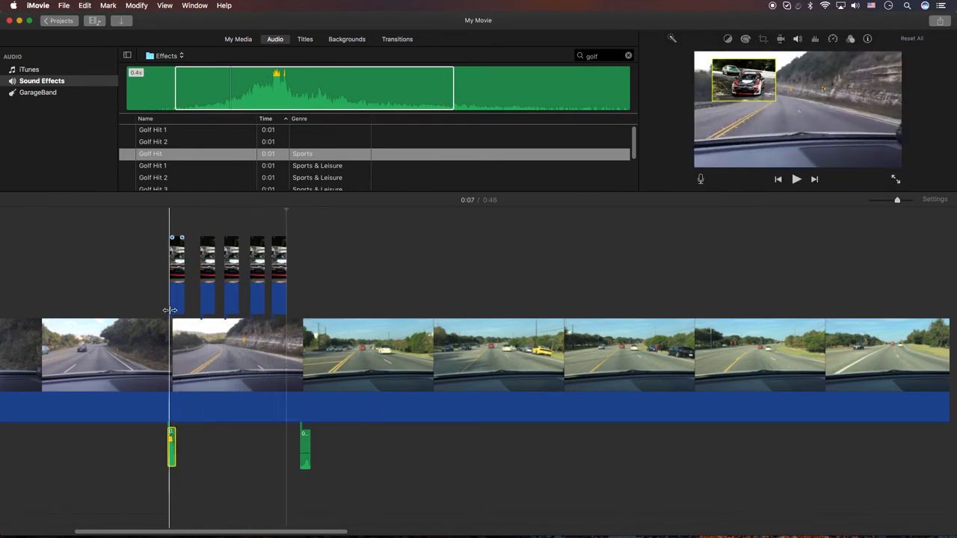
# Step: Position the photo clips' picture-in-picture windows in different parts of the frame and add a sixth short copy after the fifth
pyautogui.press('space')
pyautogui.click(207, 275)
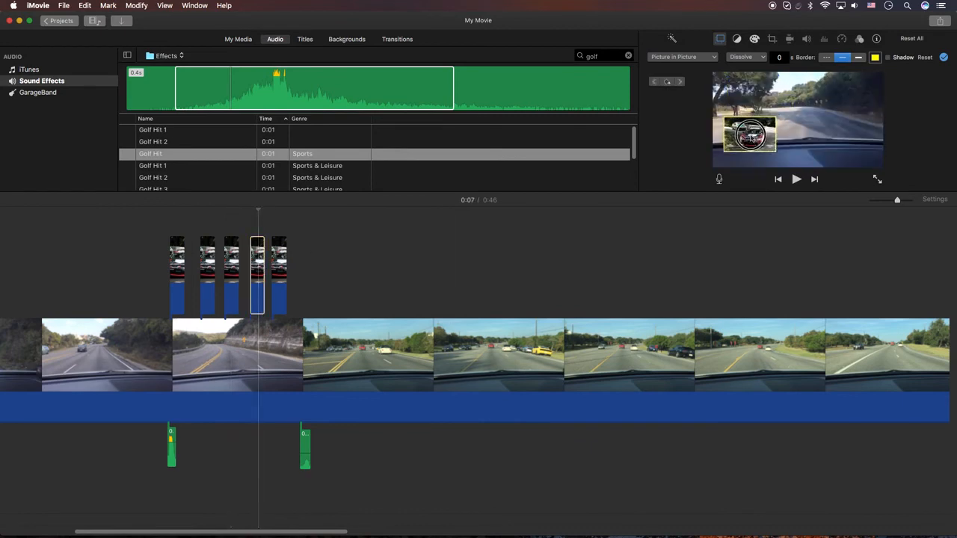
pyautogui.press('super+v')
pyautogui.click(305, 271)
# Step: Replace the remaining bubble clip with copies of Golf Hit, one at the start of each of the other five photo clips
pyautogui.click(305, 449)
pyautogui.press('Delete')
pyautogui.click(171, 446)
pyautogui.press('super+c')
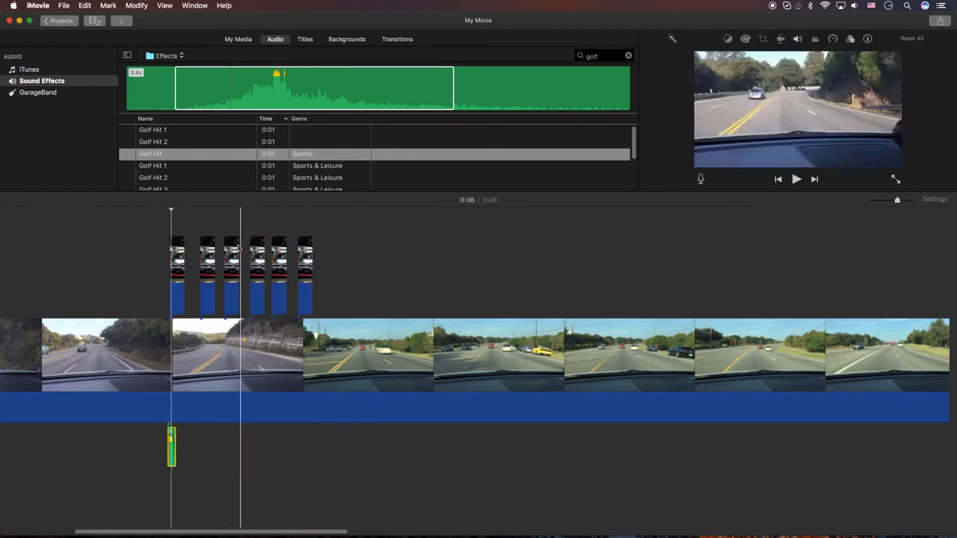
pyautogui.press('super+v')
pyautogui.press('super+v')
pyautogui.press('super+v')
pyautogui.press('super+v')
pyautogui.press('super+v')
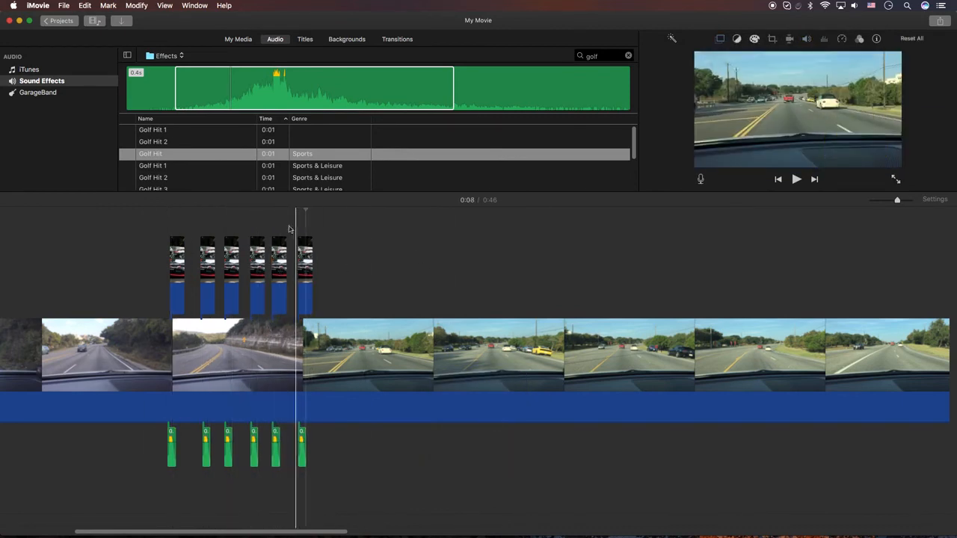
# Step: Play the section with the six photo clips and their Golf Hit sounds, starting shortly before the first photo
pyautogui.click(137, 234)
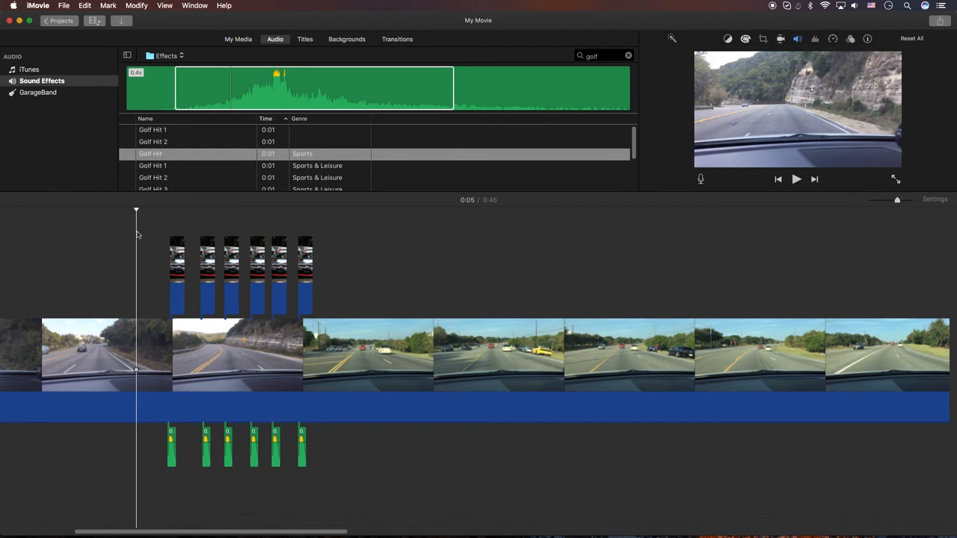
pyautogui.press('space')
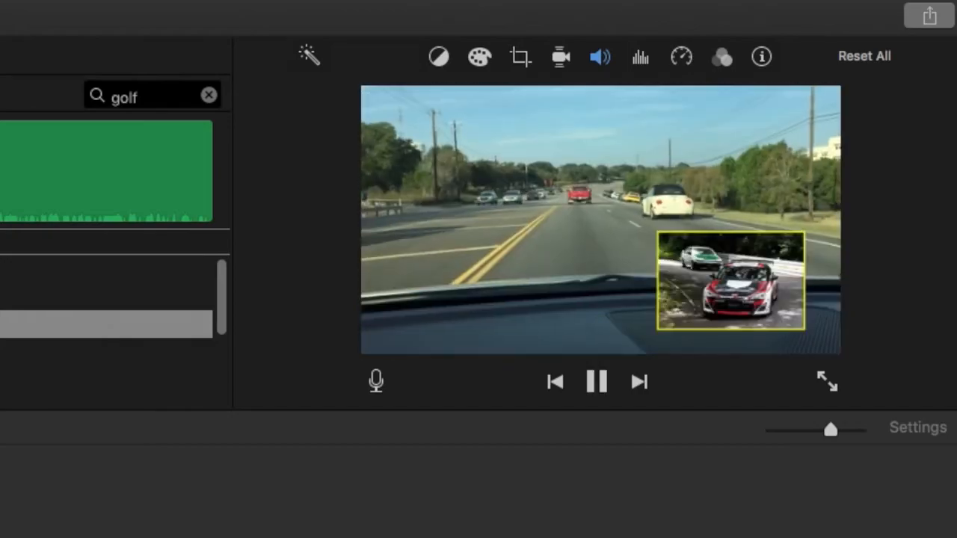
pyautogui.press('space')
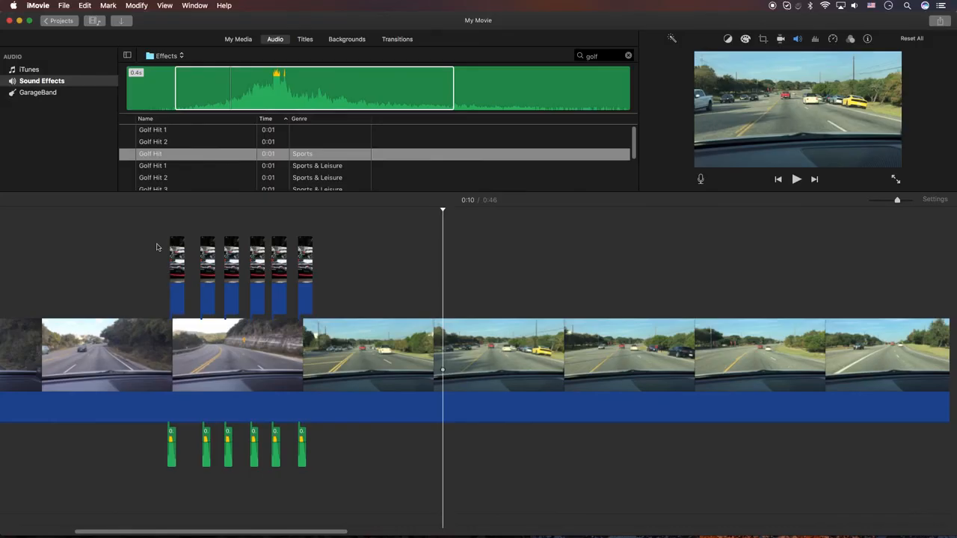